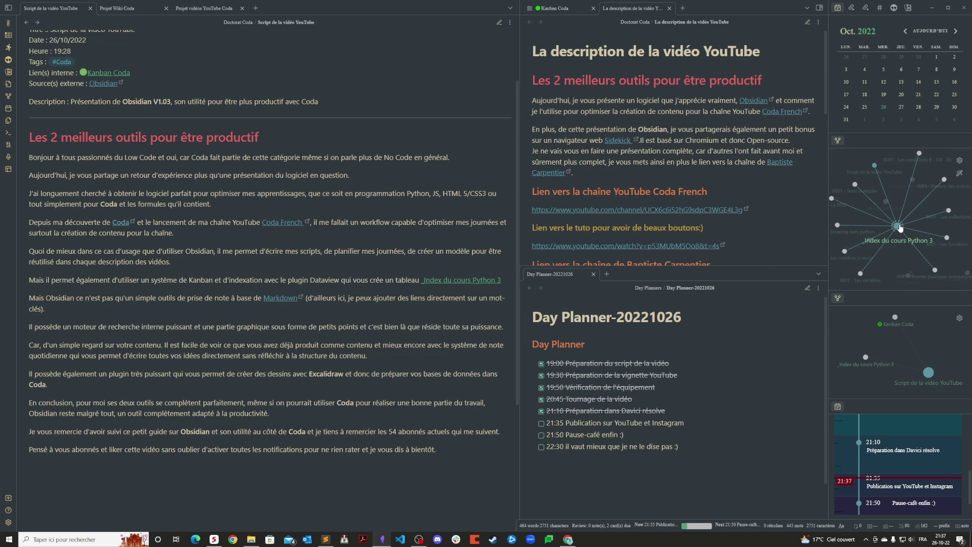
Open the vault's full graph view and examine the notes linked to the _Index du cours Python 3 node
left_click_drag(899, 228, 902, 223)
scroll(895, 177, "up", 3)
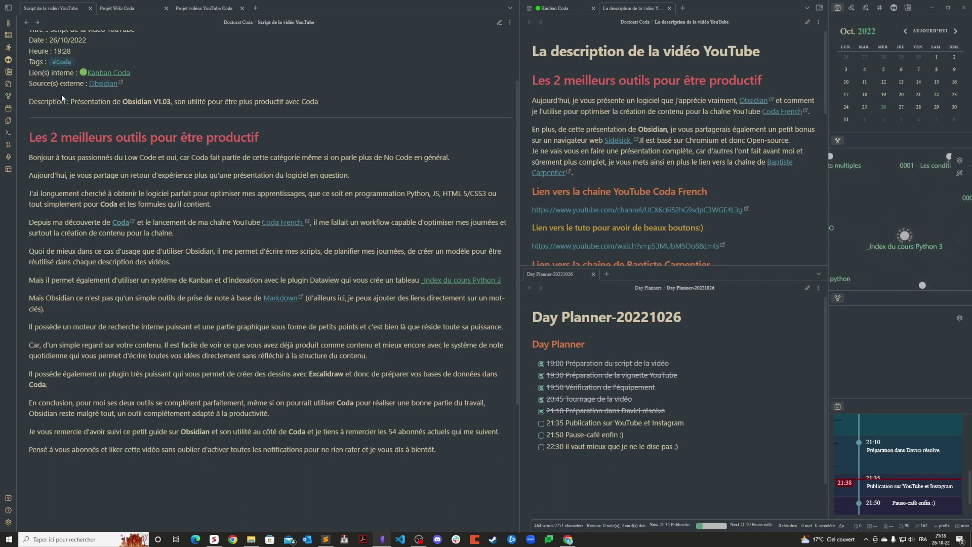
left_click(9, 98)
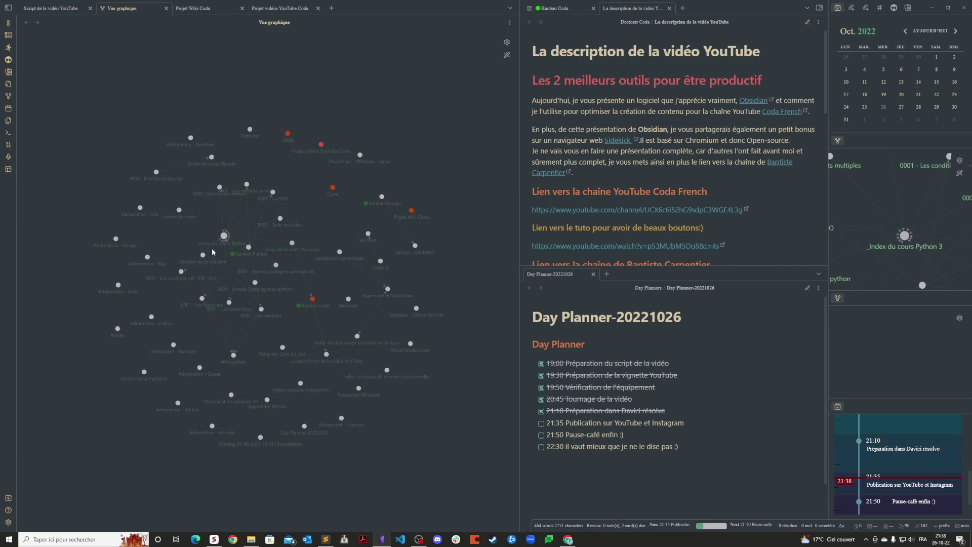
scroll(184, 276, "up", 5)
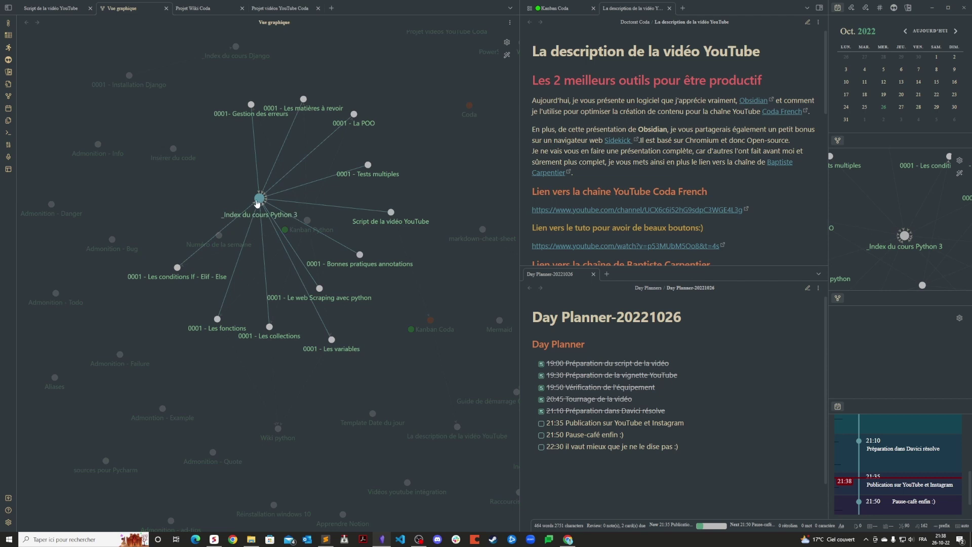
scroll(256, 115, "up", 3)
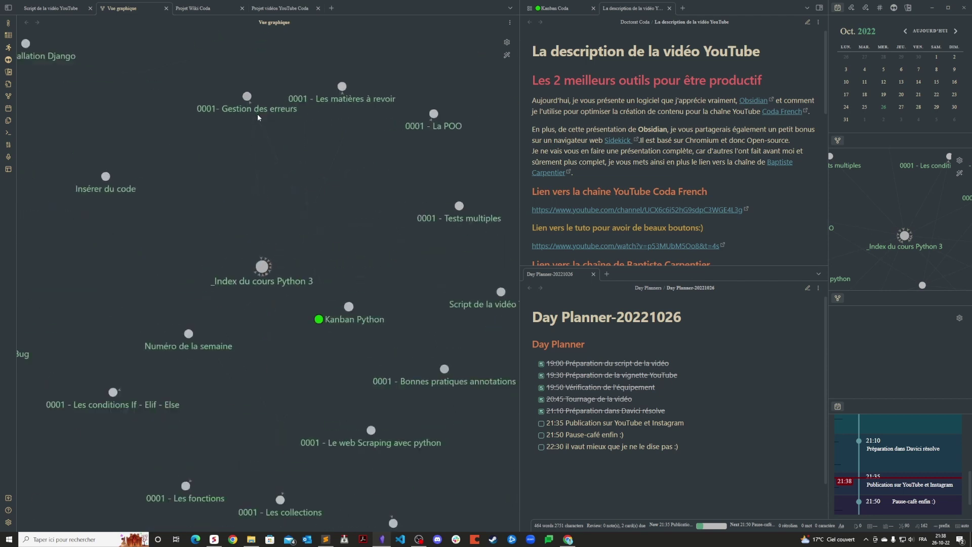
scroll(256, 113, "up", 3)
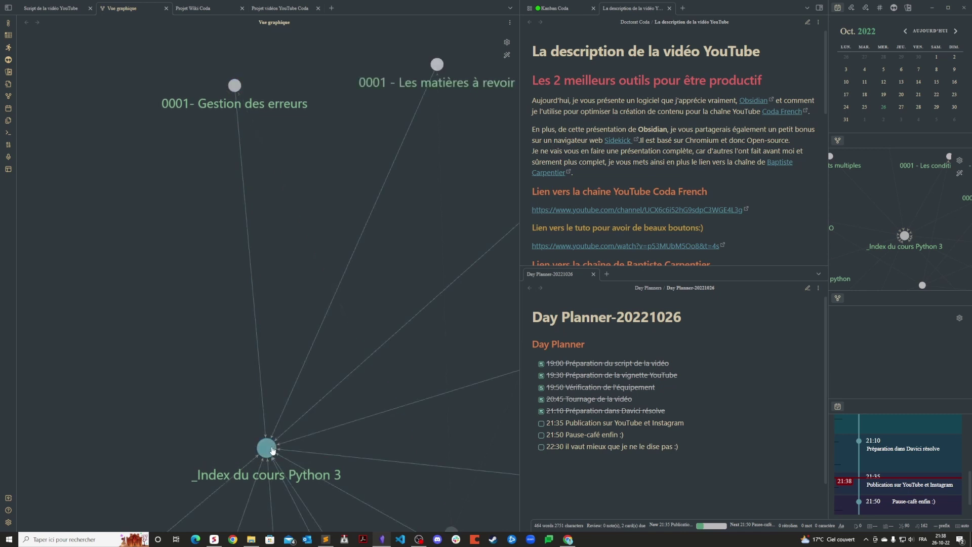
scroll(297, 341, "down", 5)
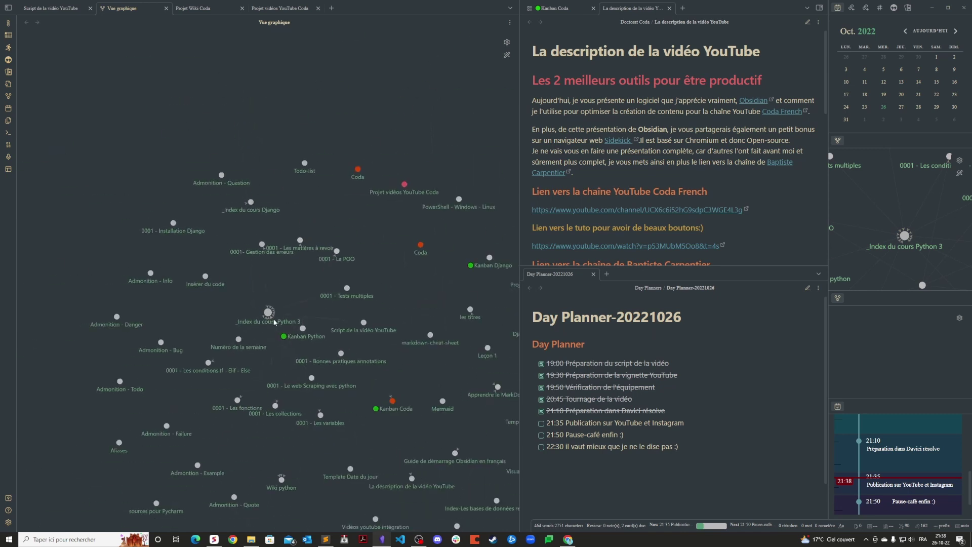
left_click_drag(263, 294, 282, 247)
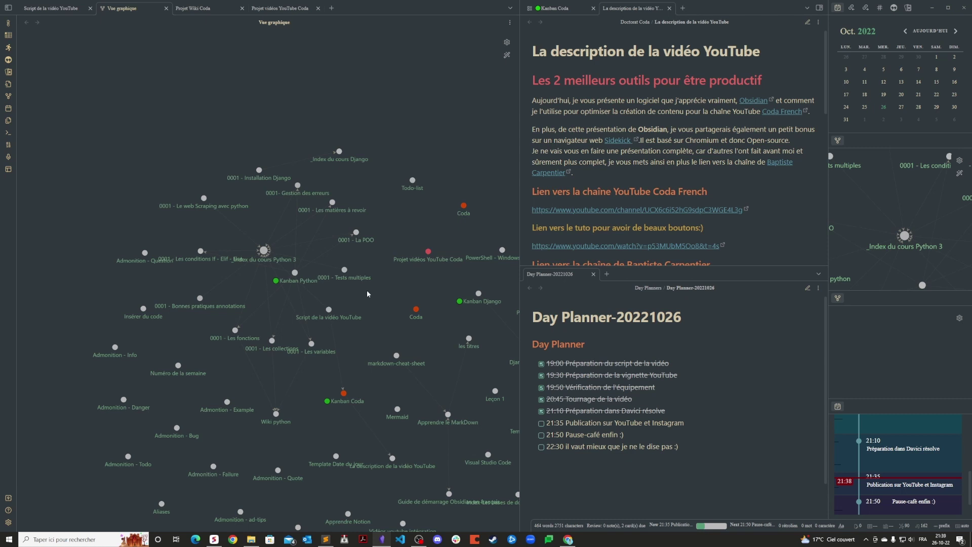
Open the Coda note and the Projet Wiki Coda note from the graph view and read through them
left_click(416, 309)
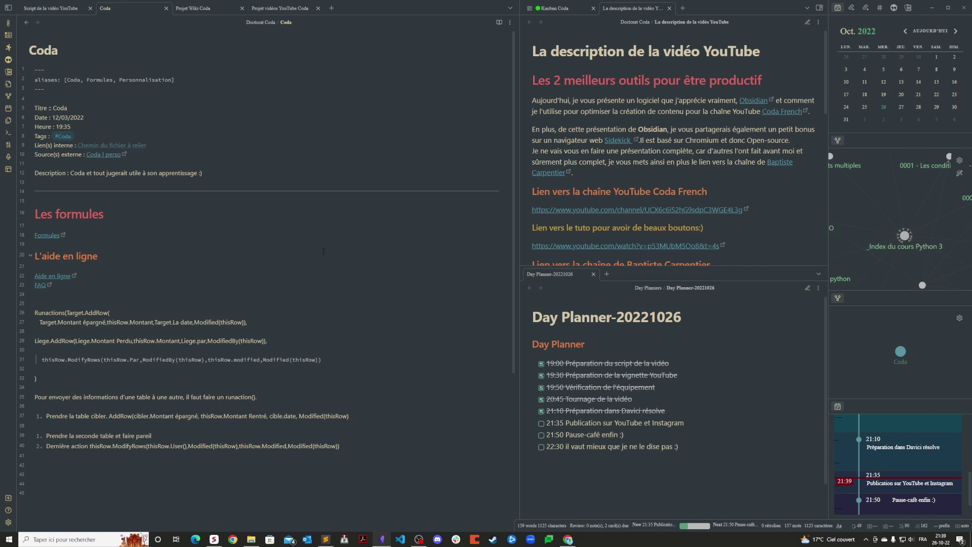
key("ctrl+g")
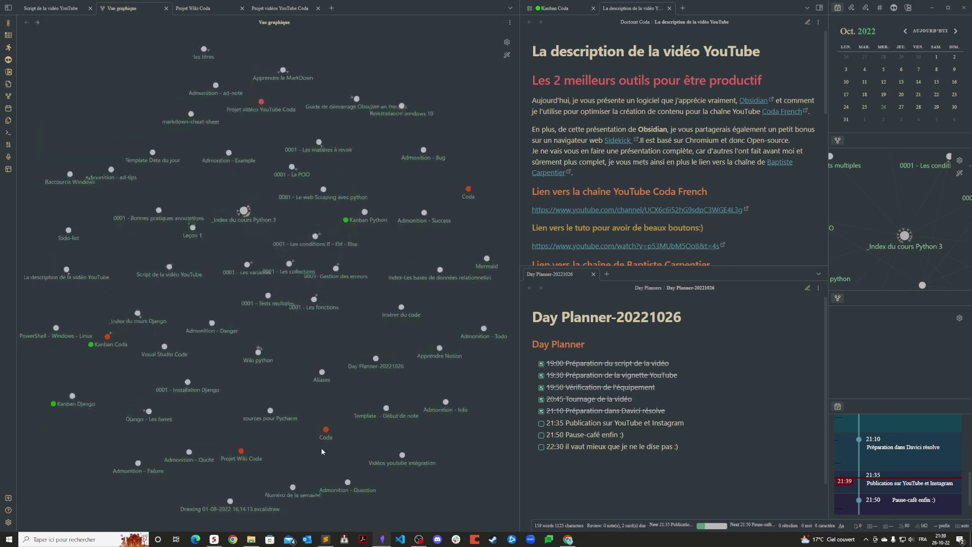
left_click(242, 450)
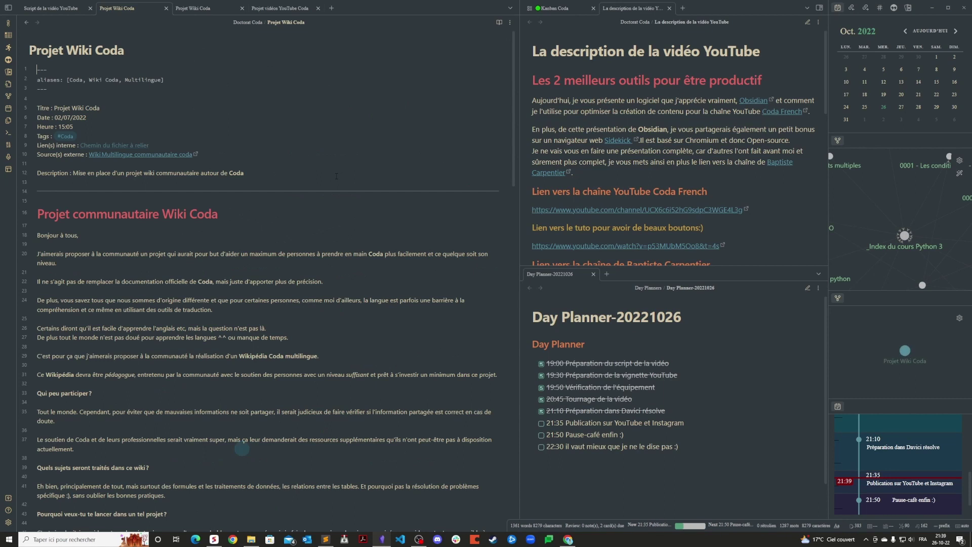
scroll(336, 176, "down", 4)
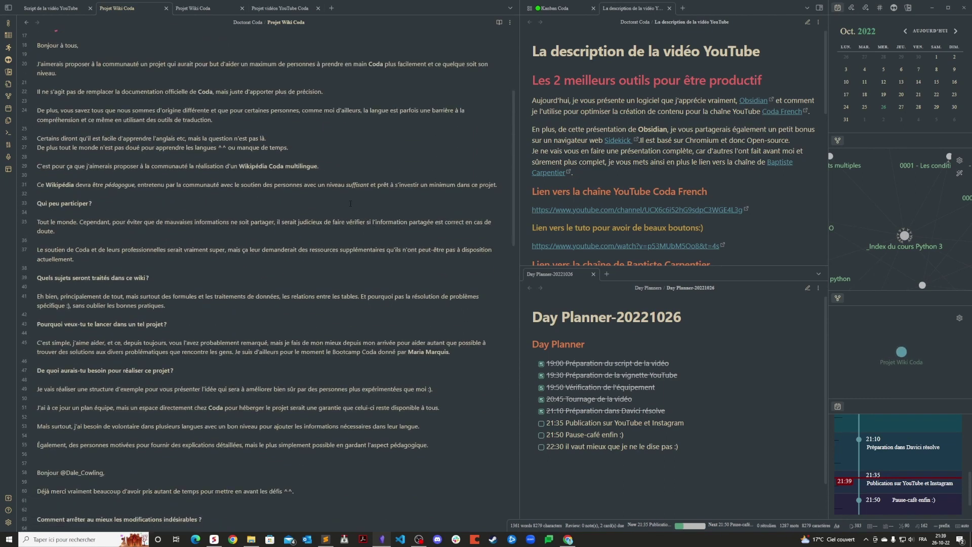
scroll(349, 205, "up", 3)
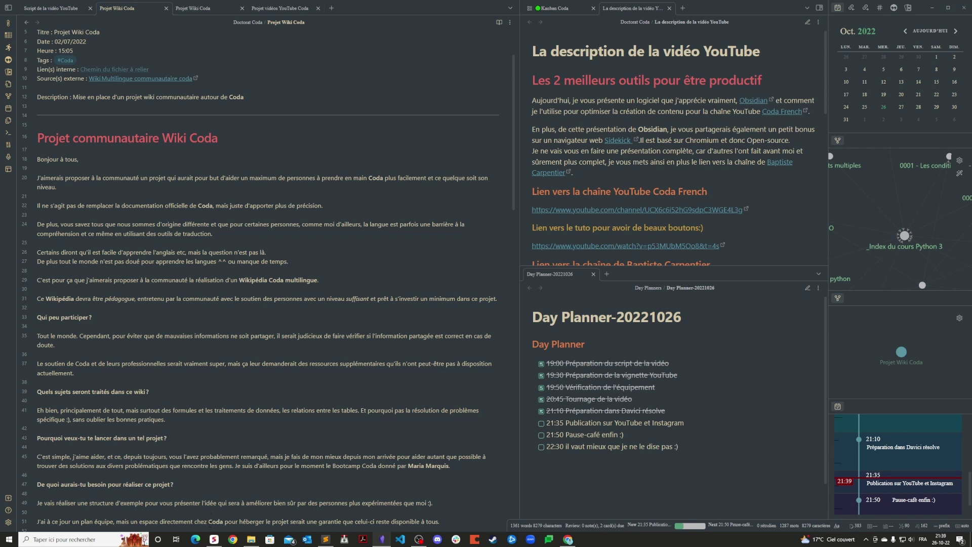
Switch to the Sidekick browser and look over the home page of the Wiki Multilingual community coda document
left_click(213, 539)
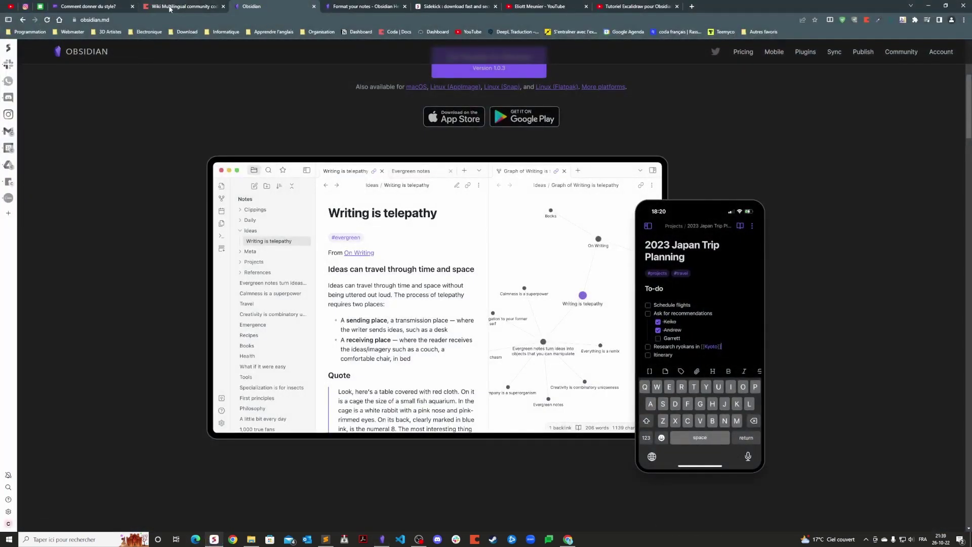
left_click(170, 9)
scroll(860, 306, "down", 3)
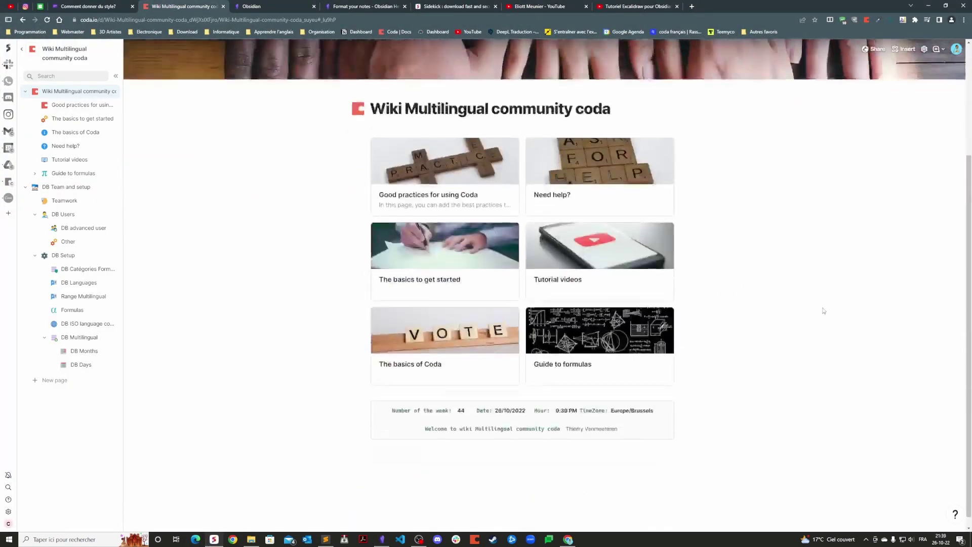
scroll(824, 310, "up", 3)
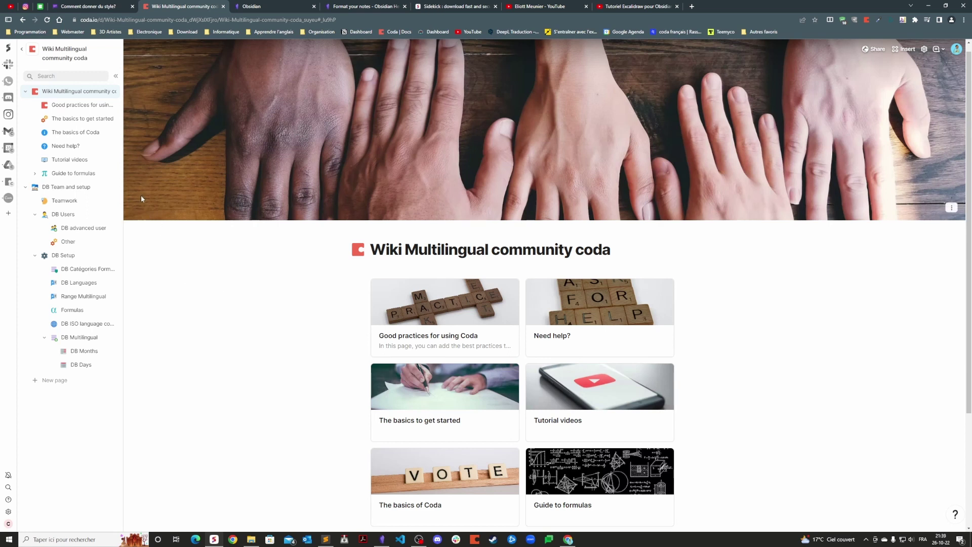
Look through the wiki's Good practices for using Coda, The basics of Coda, Need help?, Tutorial videos and DB Team and setup pages
left_click(77, 104)
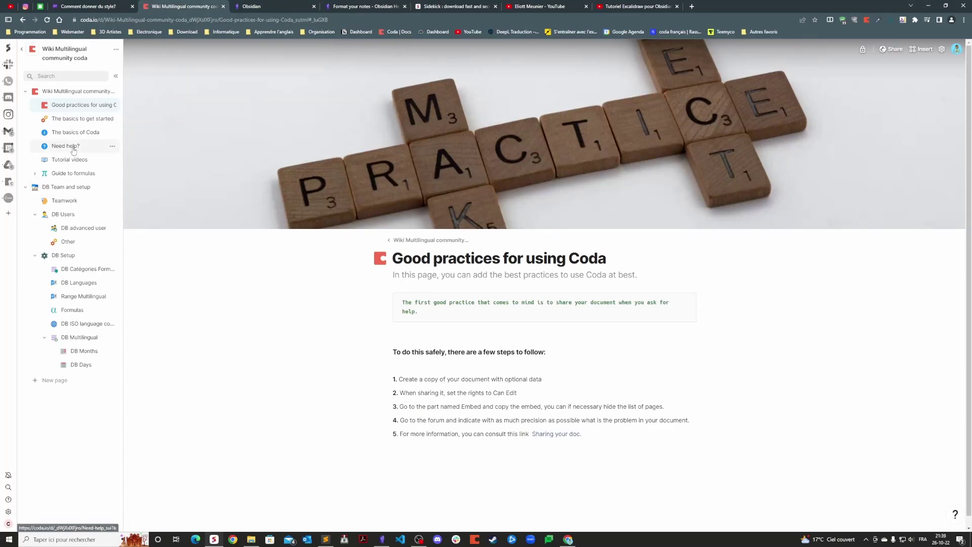
left_click(71, 136)
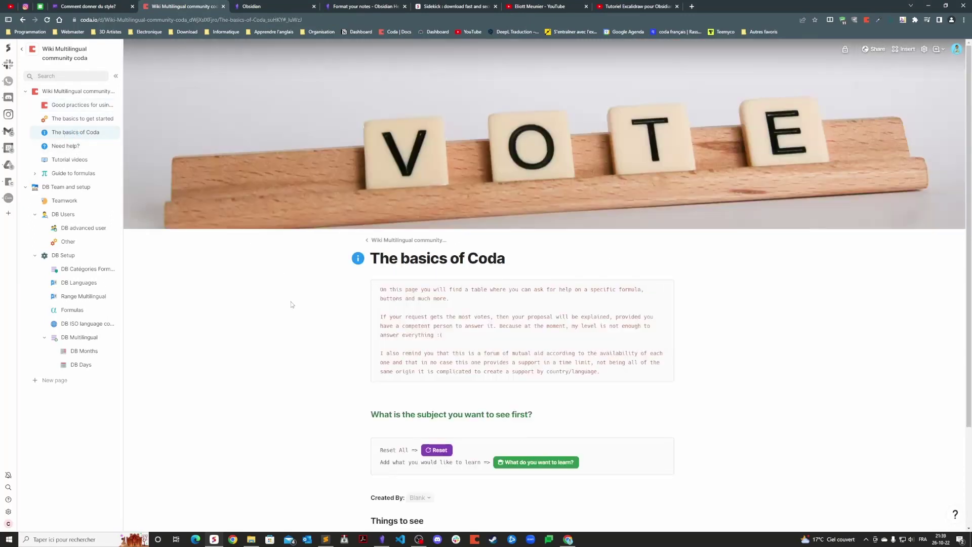
scroll(296, 312, "down", 3)
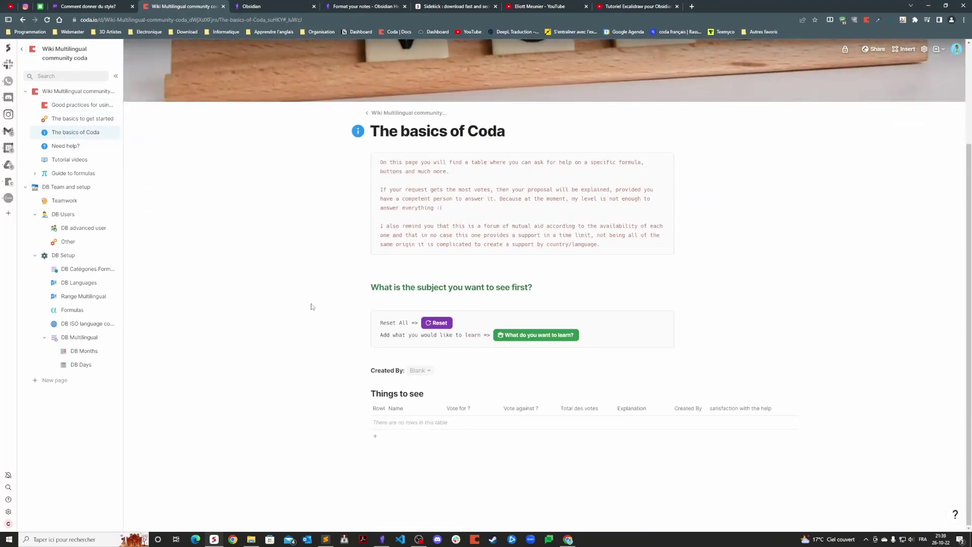
left_click(62, 144)
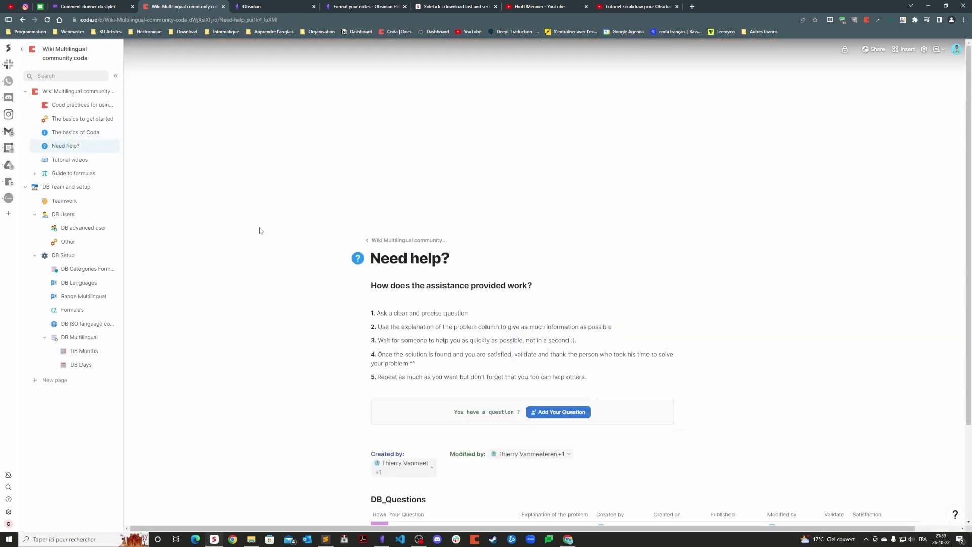
scroll(263, 233, "down", 3)
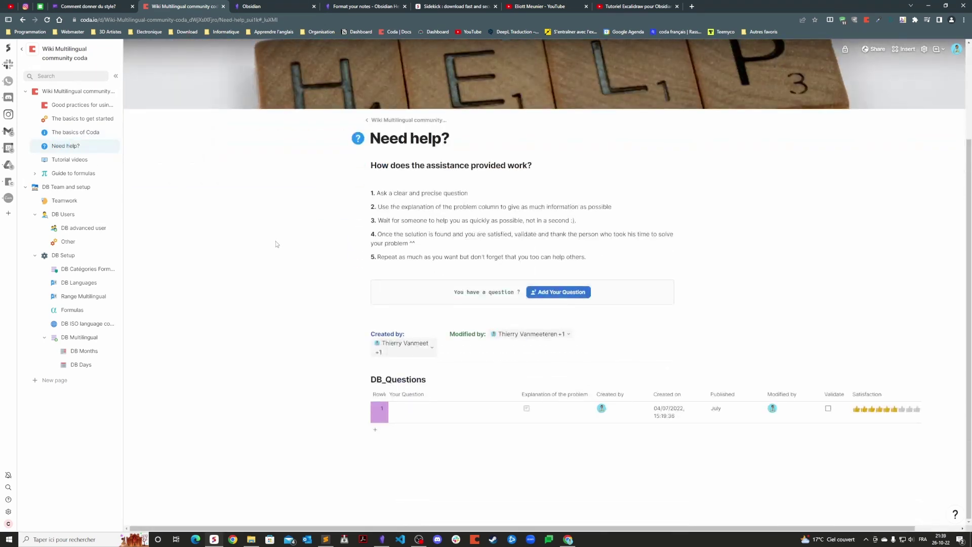
left_click(75, 160)
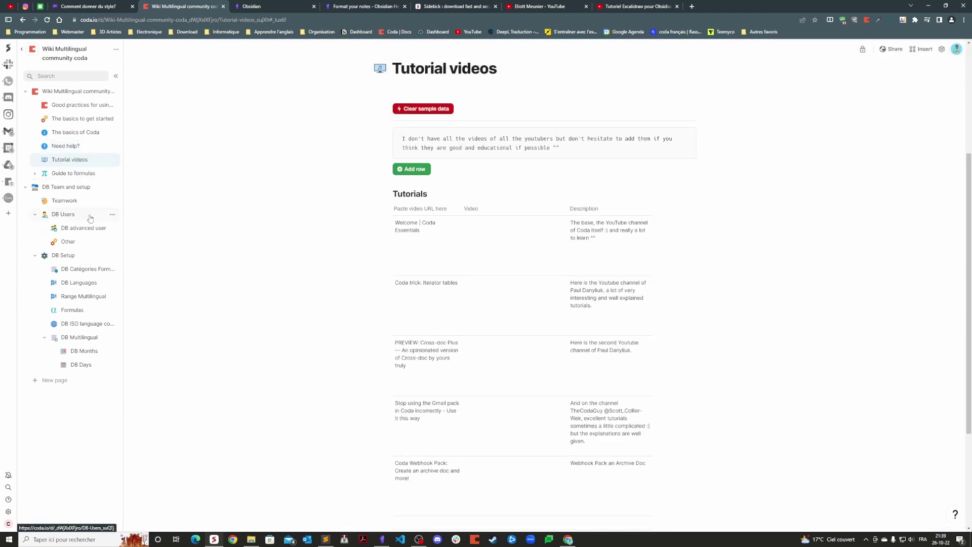
left_click(75, 188)
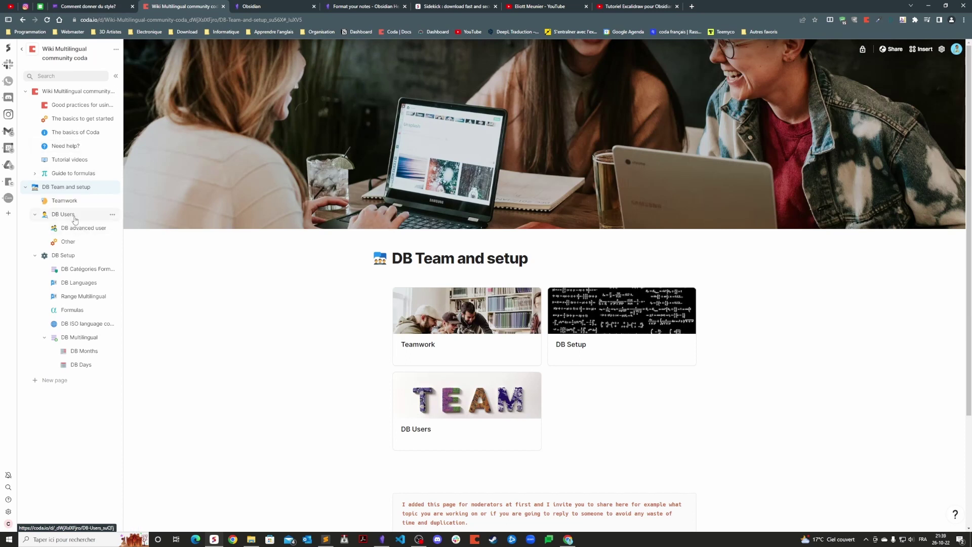
Open the French formula list from the Guide to formulas page and look through its table
left_click(69, 175)
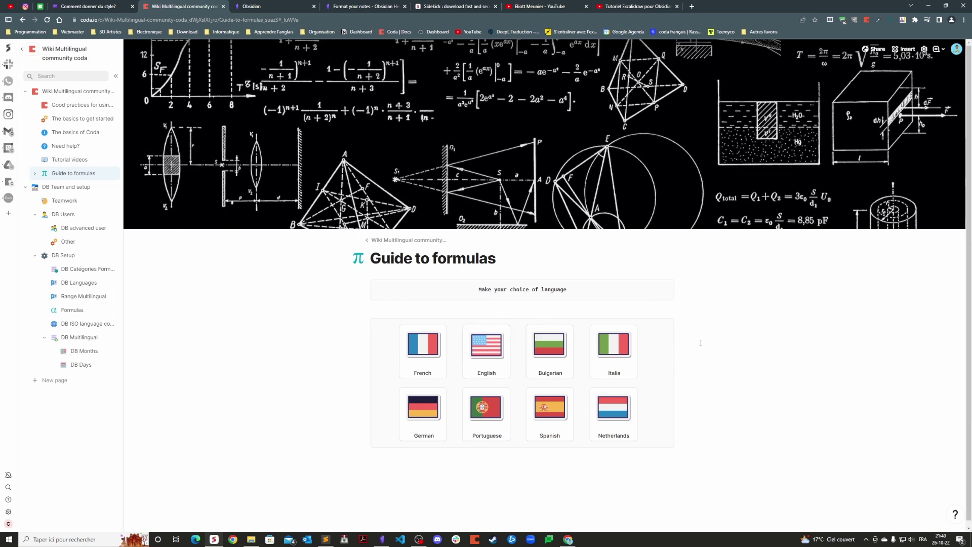
left_click(433, 351)
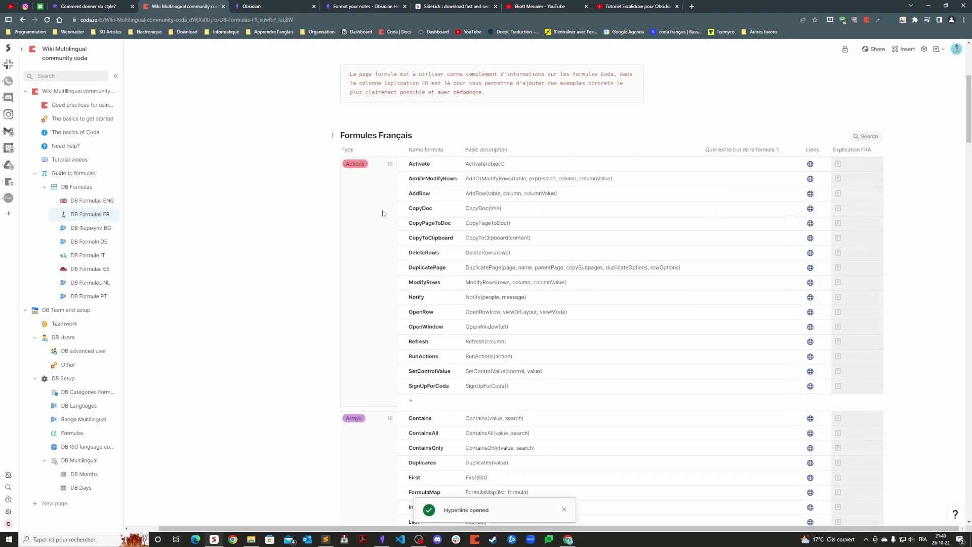
scroll(592, 337, "down", 8)
scroll(619, 317, "up", 2)
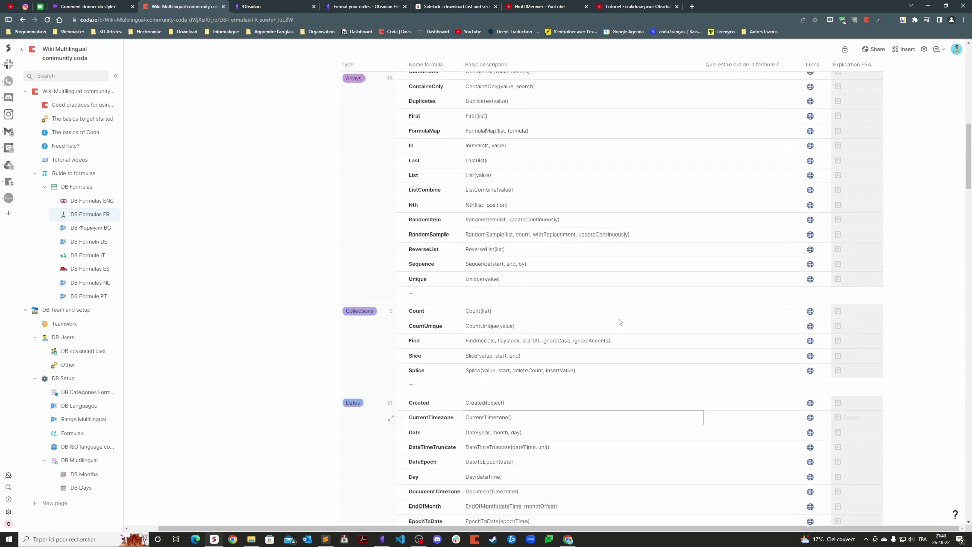
scroll(618, 317, "up", 8)
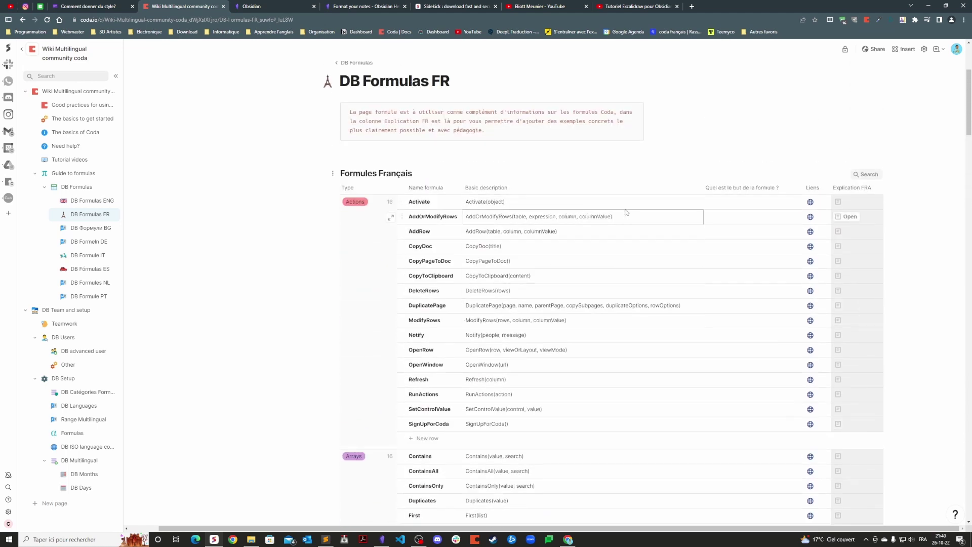
Open the DB Formulas ENG page and look through the whole Formulas ENG table, returning to its beginning
left_click(90, 201)
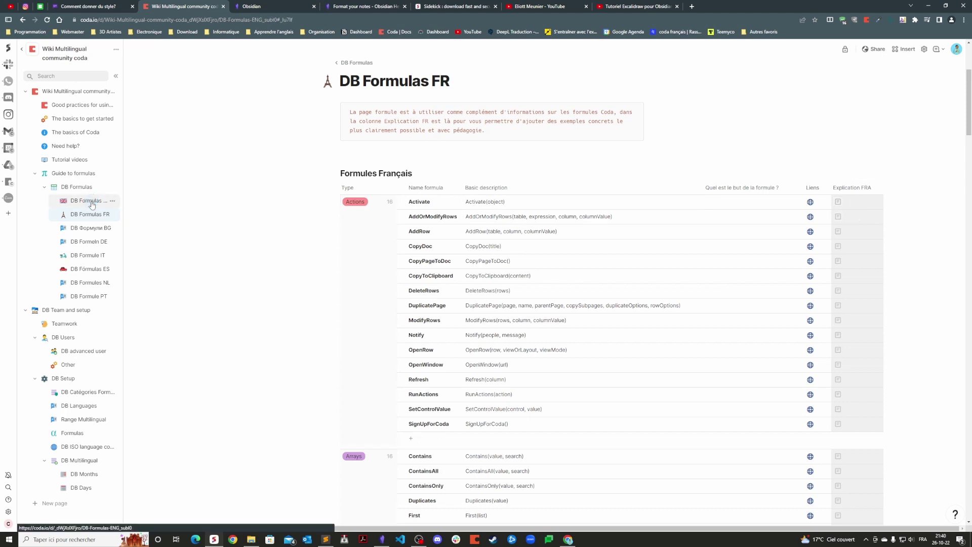
scroll(584, 341, "down", 15)
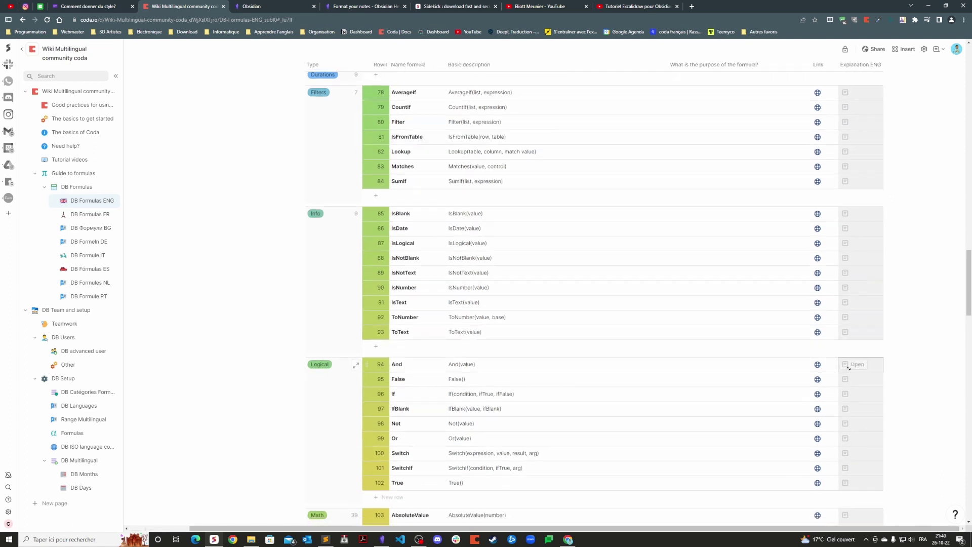
scroll(848, 367, "down", 5)
scroll(612, 368, "down", 20)
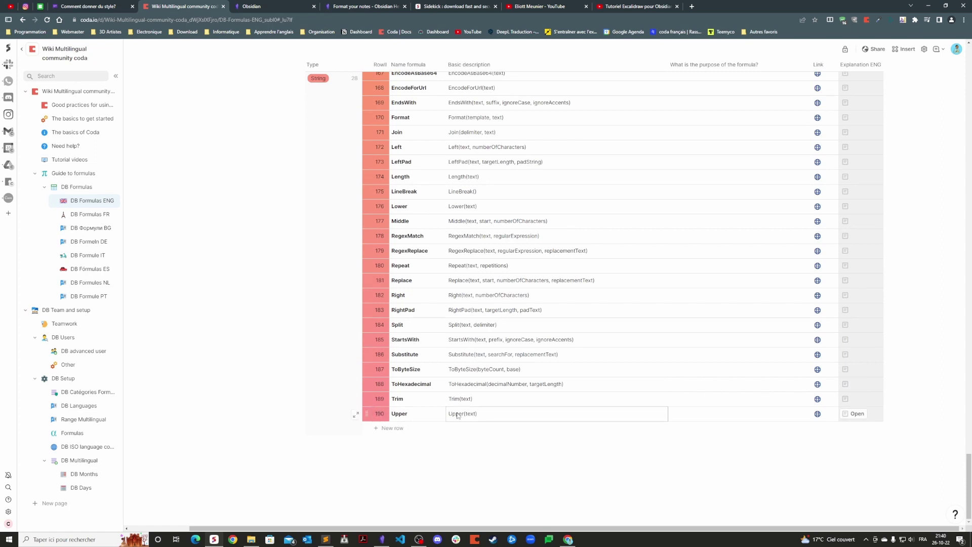
scroll(463, 253, "up", 3)
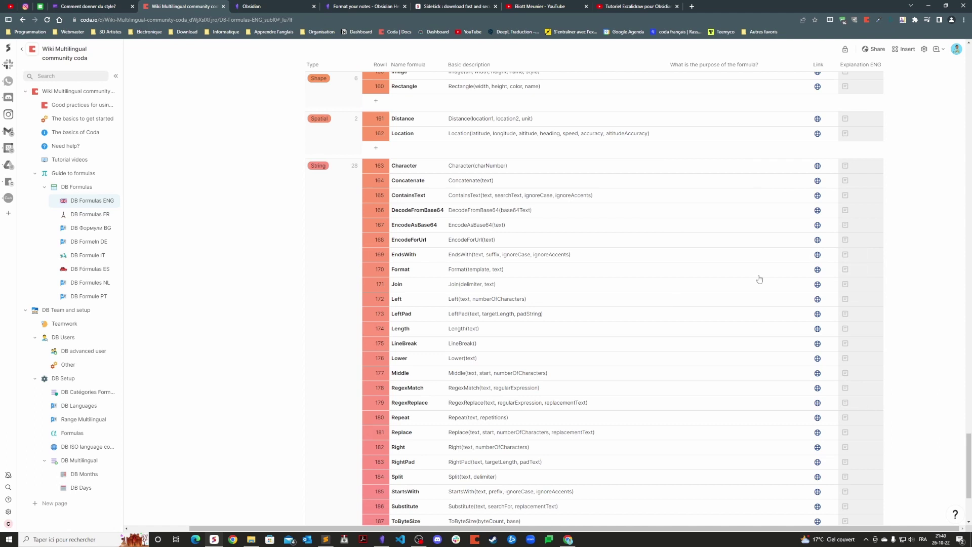
left_click_drag(968, 466, 965, 76)
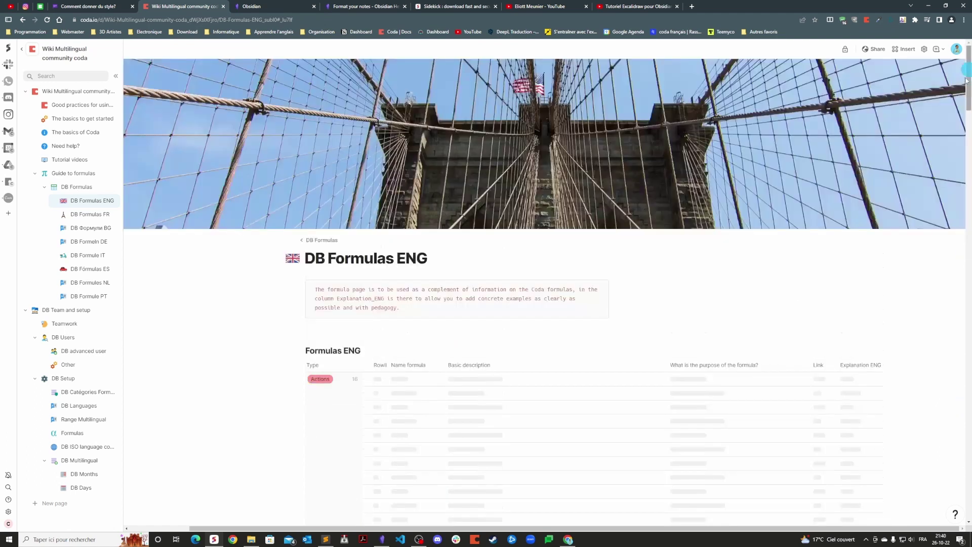
scroll(860, 271, "down", 1)
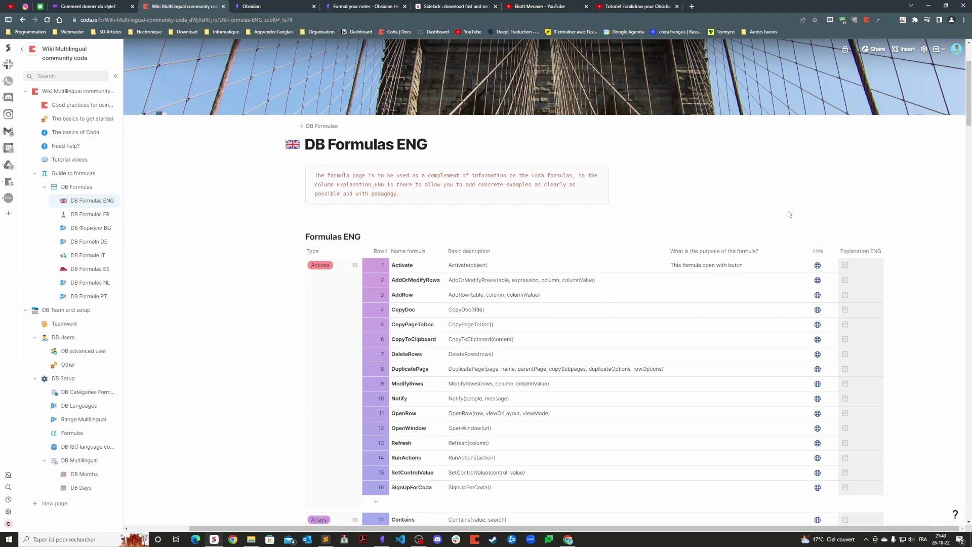
View the Activate formula's linked documentation in a new browser tab and close that tab
left_click(818, 264)
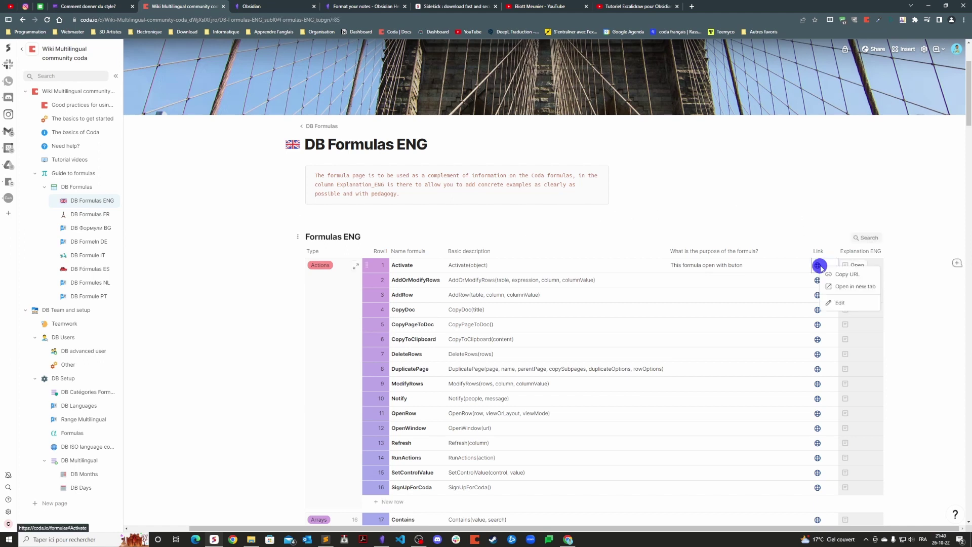
left_click(851, 286)
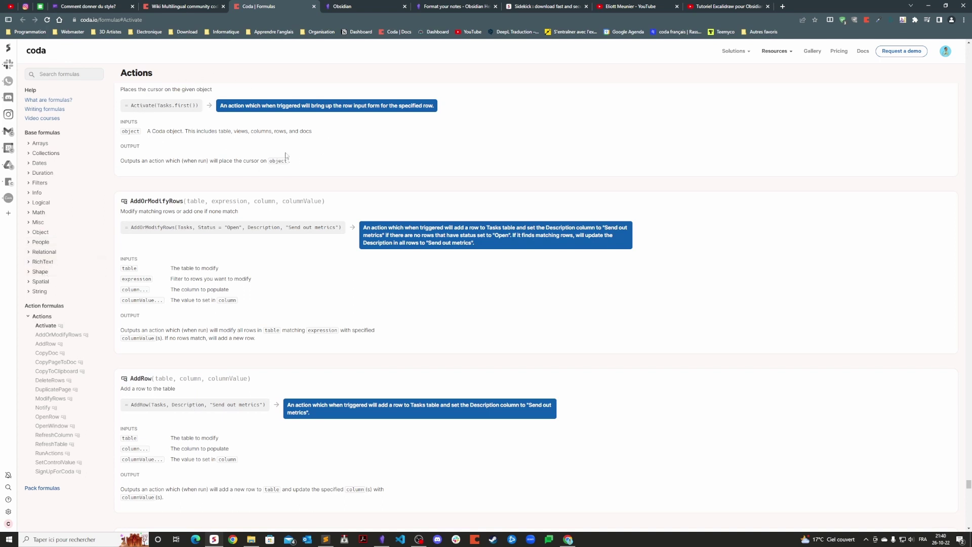
left_click(314, 6)
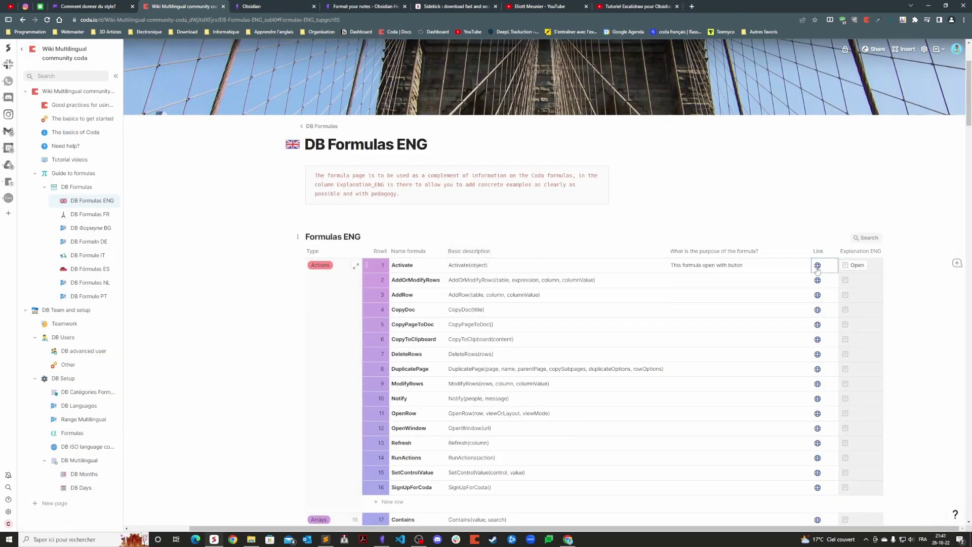
View the Activate formula's Explanation ENG entry in its row details and close them
left_click(861, 267)
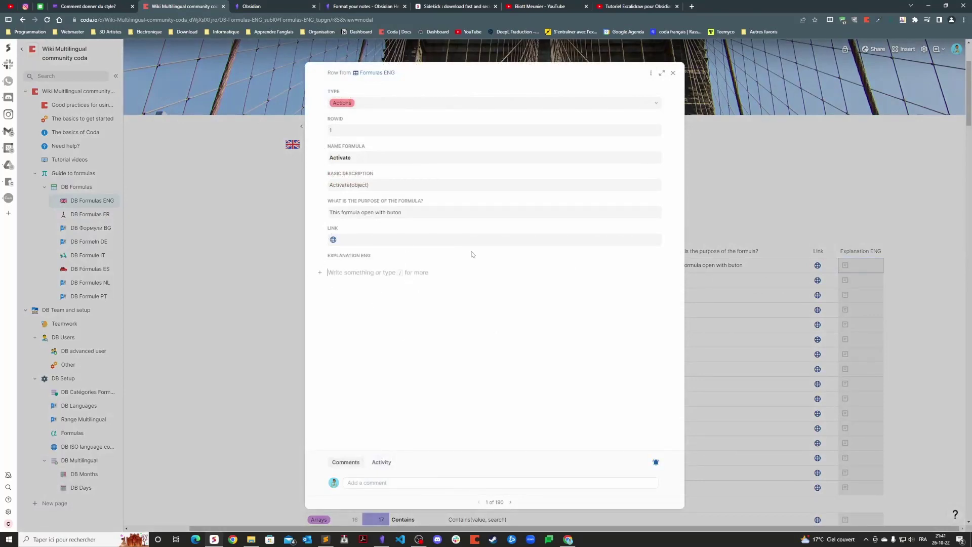
left_click(672, 74)
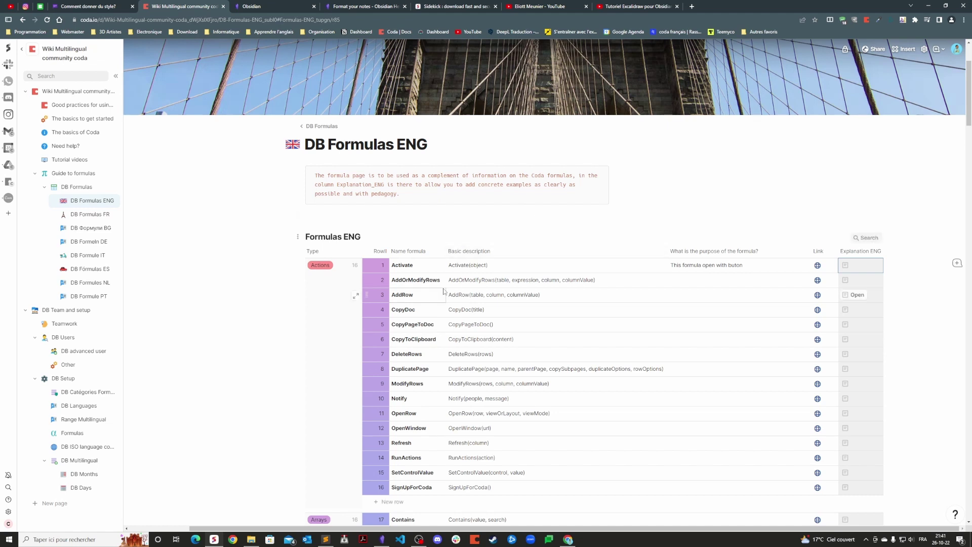
Switch to Obsidian and look through the whole Projet Wiki Coda note, returning to its beginning
key("alt+Tab")
scroll(276, 340, "down", 10)
scroll(277, 340, "down", 5)
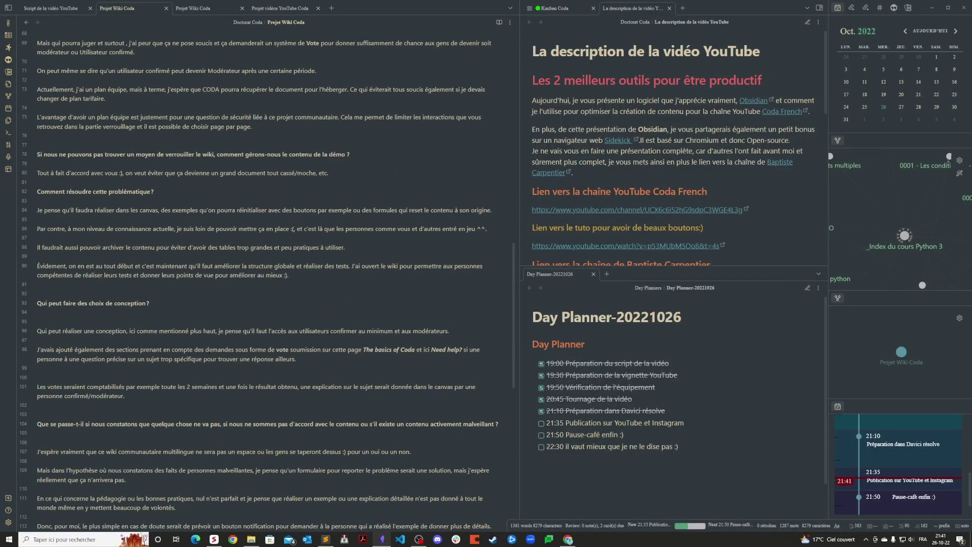
scroll(278, 335, "down", 7)
scroll(106, 349, "up", 12)
scroll(212, 311, "up", 7)
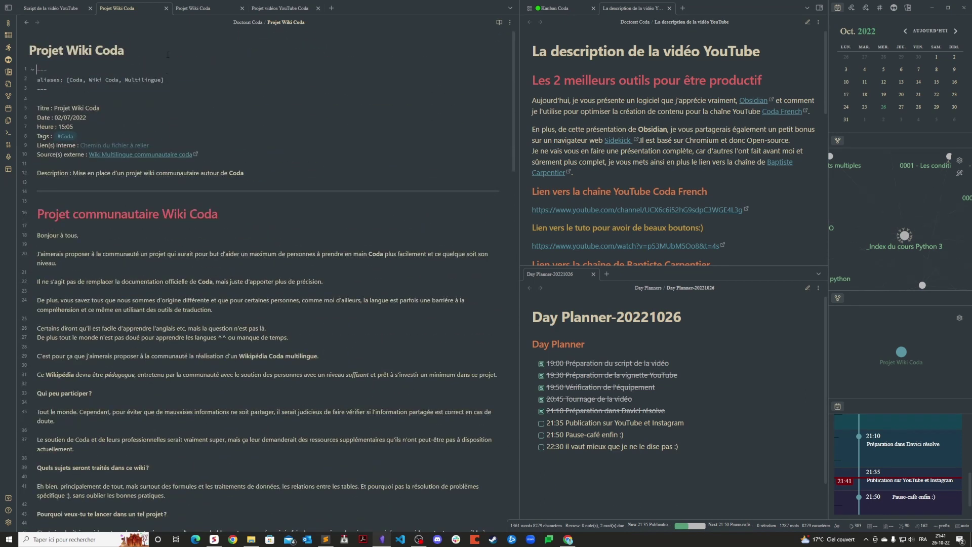
Return to the Script de la vidéo YouTube note and open its linked _Index du cours Python 3 note in the second tab
left_click(51, 8)
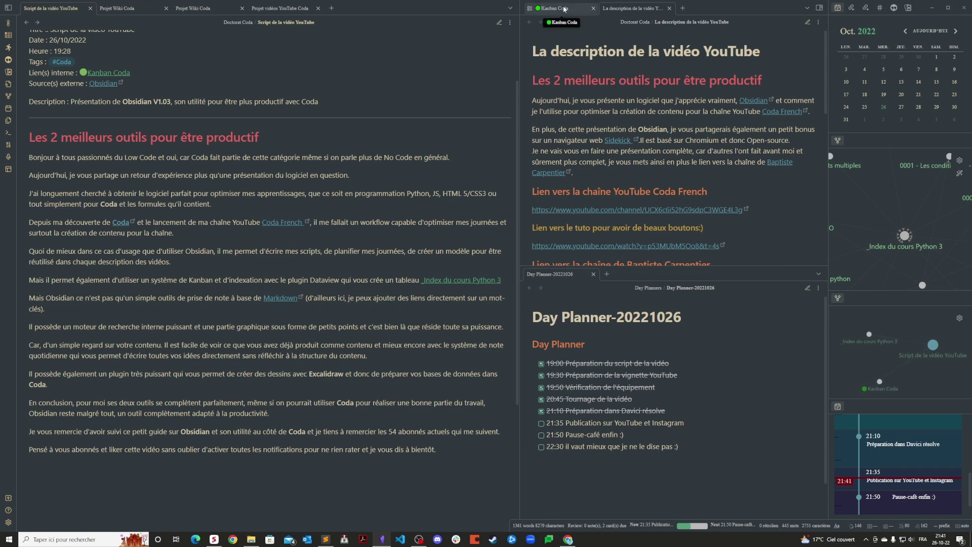
left_click(458, 281, "ctrl")
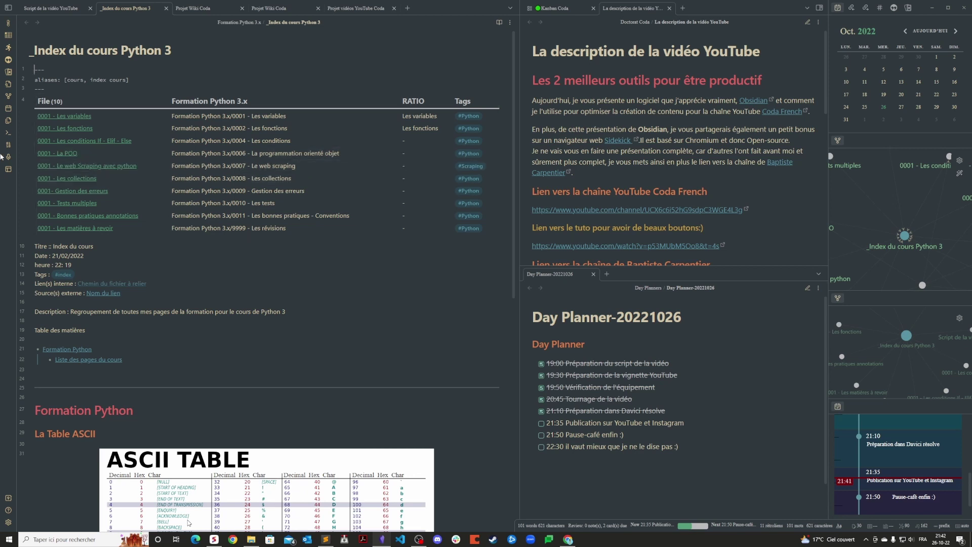
Show the vault's file list and expand the Formation Django and Formation Python 3.x folders
left_click(9, 10)
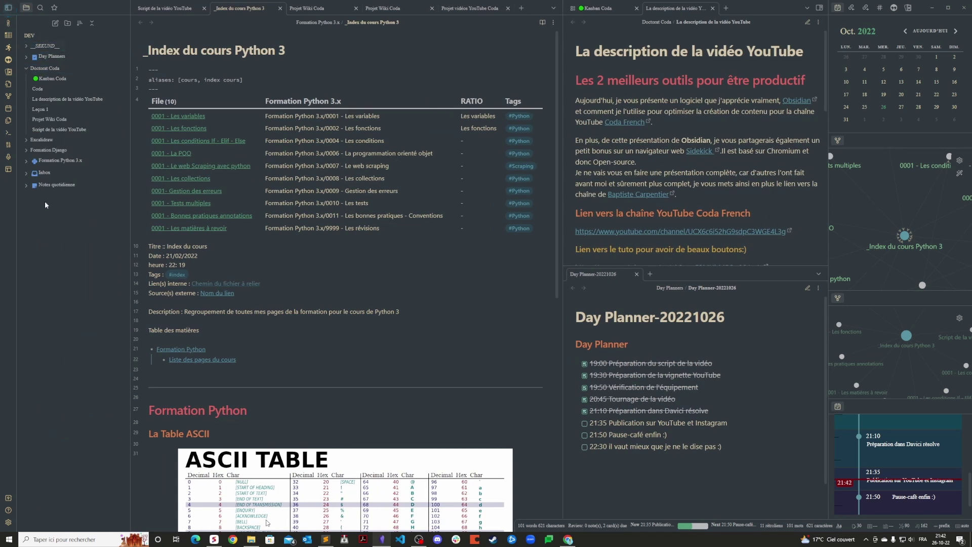
left_click(25, 150)
left_click(26, 201)
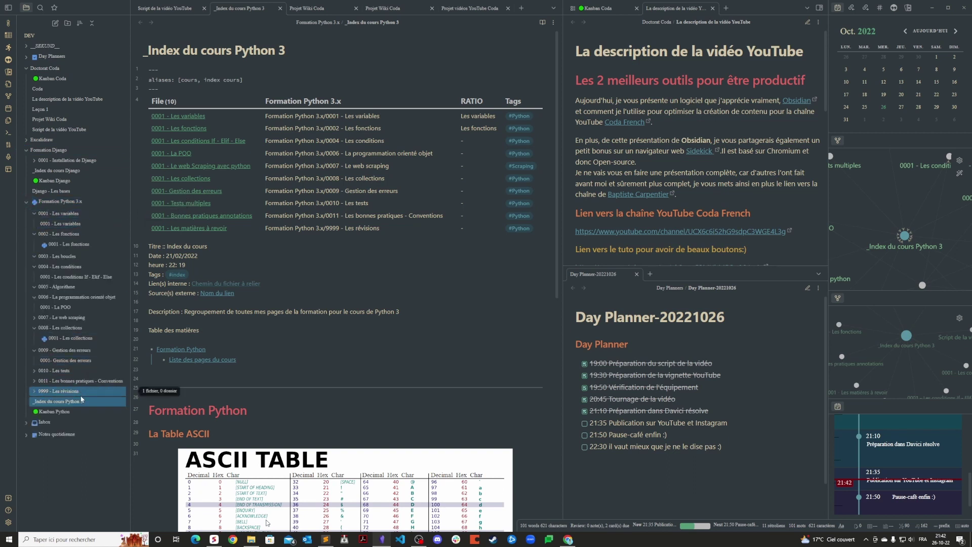
Open the 0001 - Les variables note, look through it to its end, and hide the file list
left_click(66, 223)
scroll(348, 108, "down", 20)
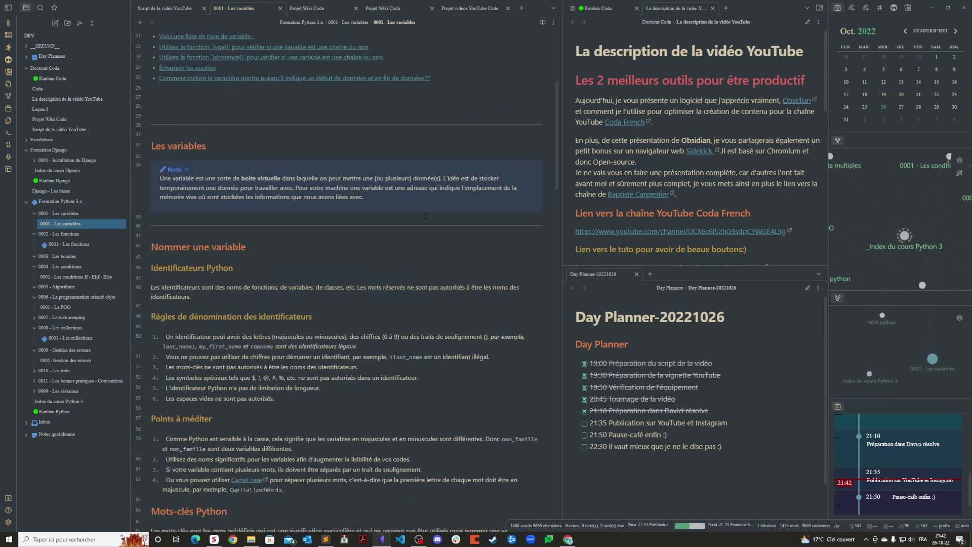
scroll(438, 227, "down", 15)
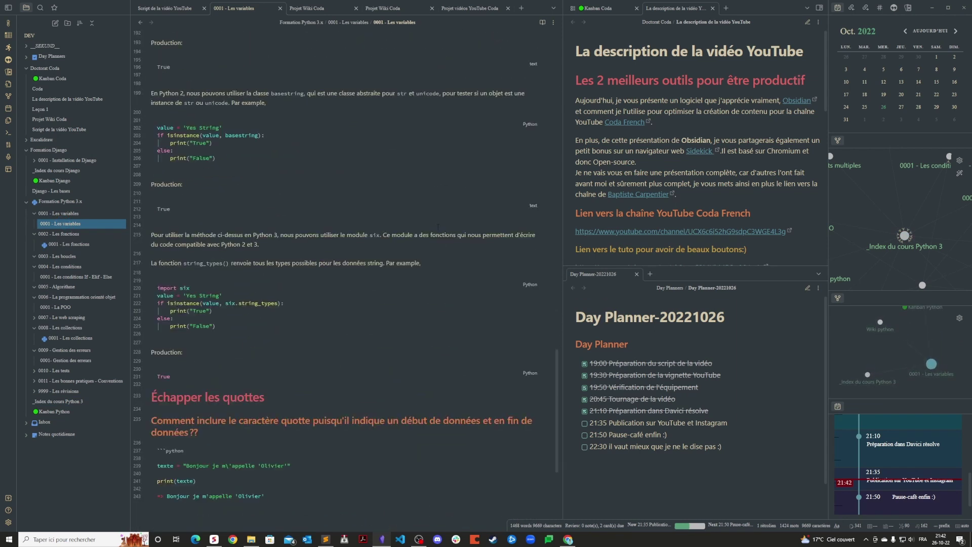
left_click(9, 9)
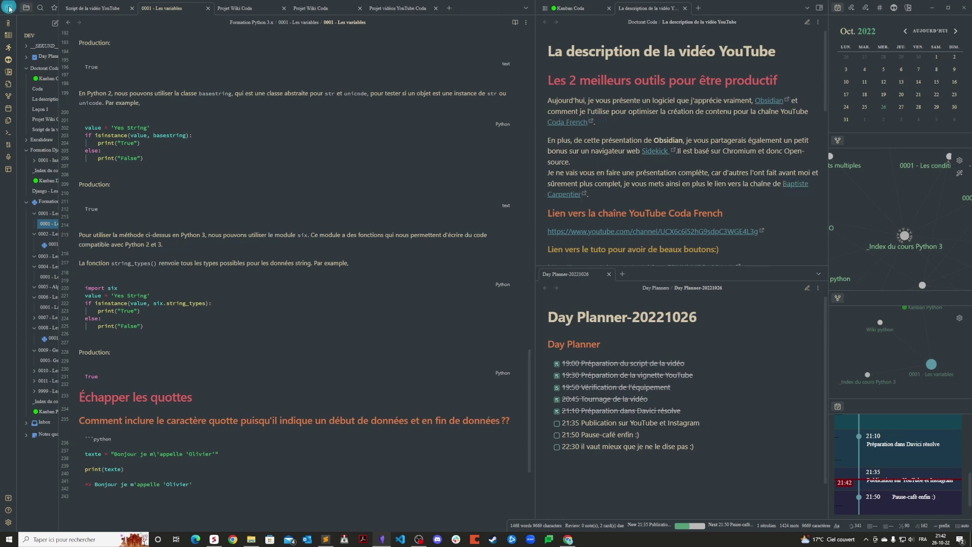
Return to the Script de la vidéo YouTube note and look through the video description note's links and tags
left_click(52, 8)
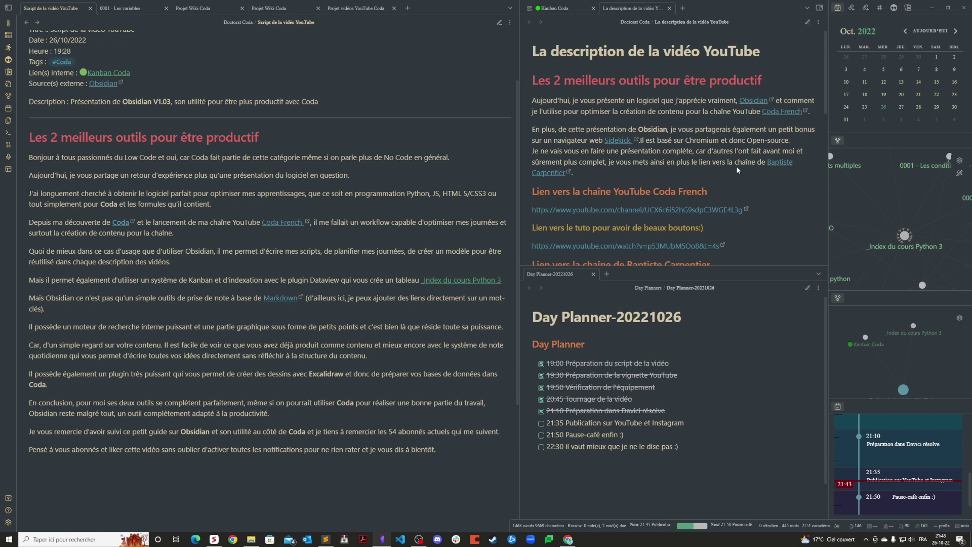
scroll(760, 209, "down", 10)
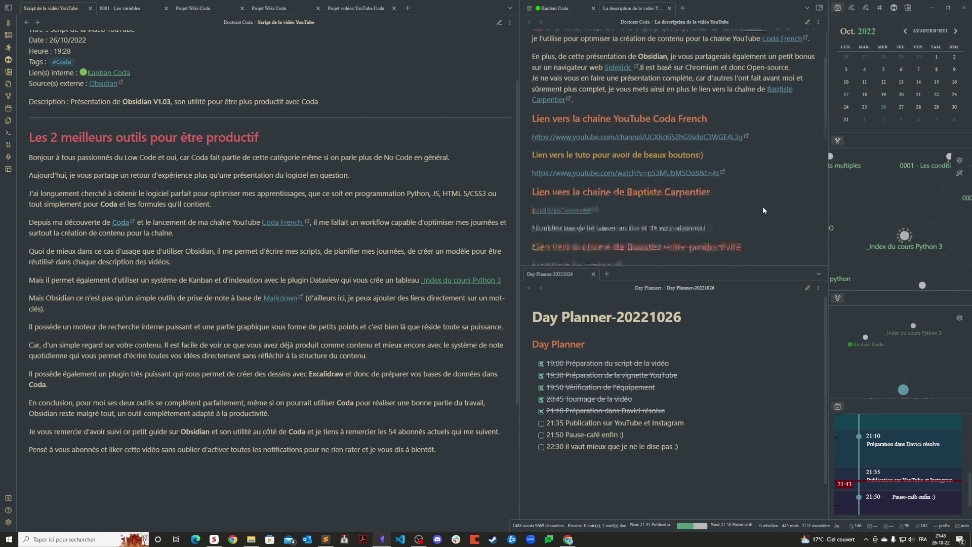
scroll(780, 198, "down", 3)
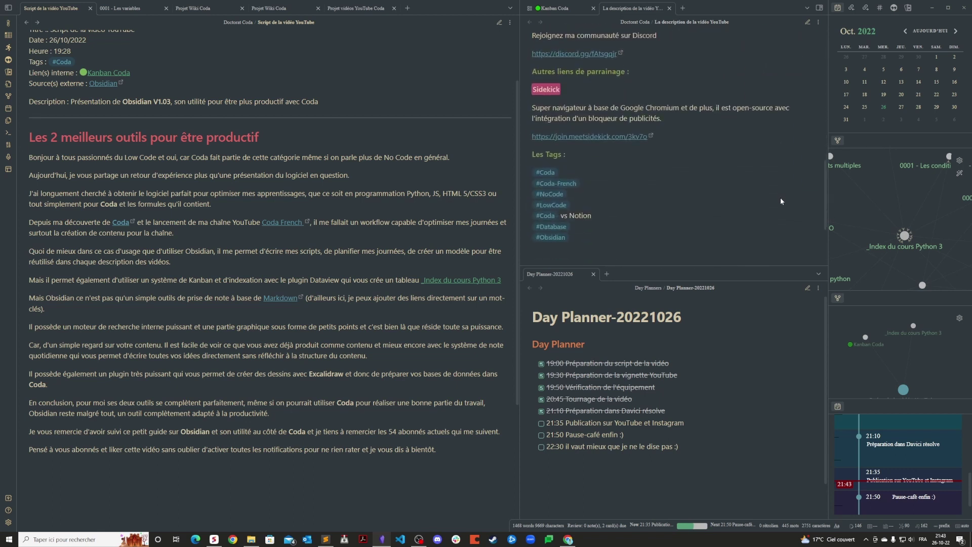
scroll(778, 198, "up", 3)
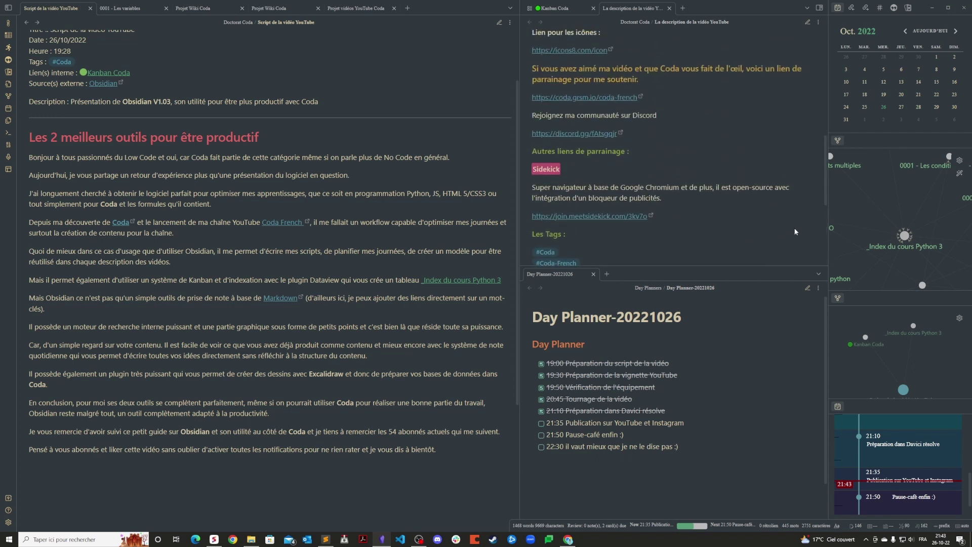
scroll(679, 135, "up", 10)
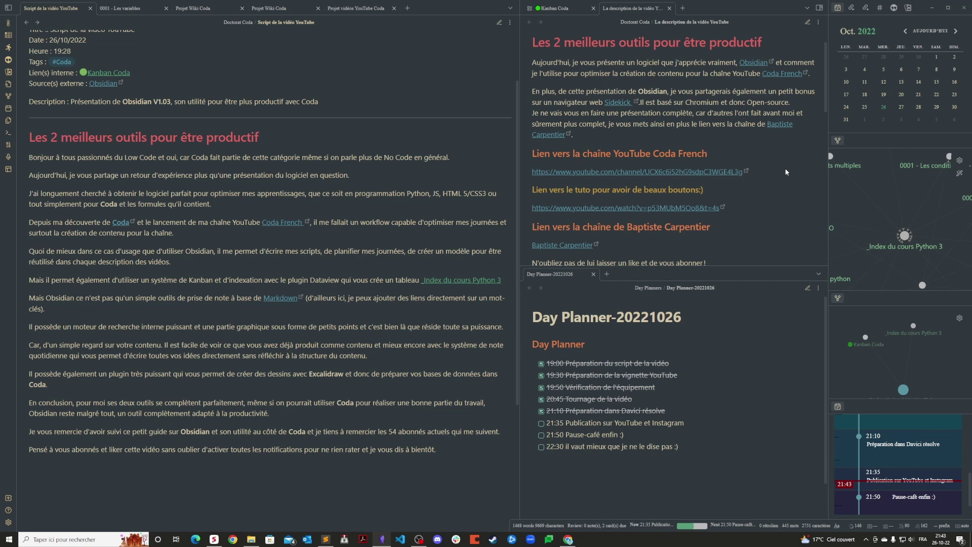
scroll(786, 172, "up", 1)
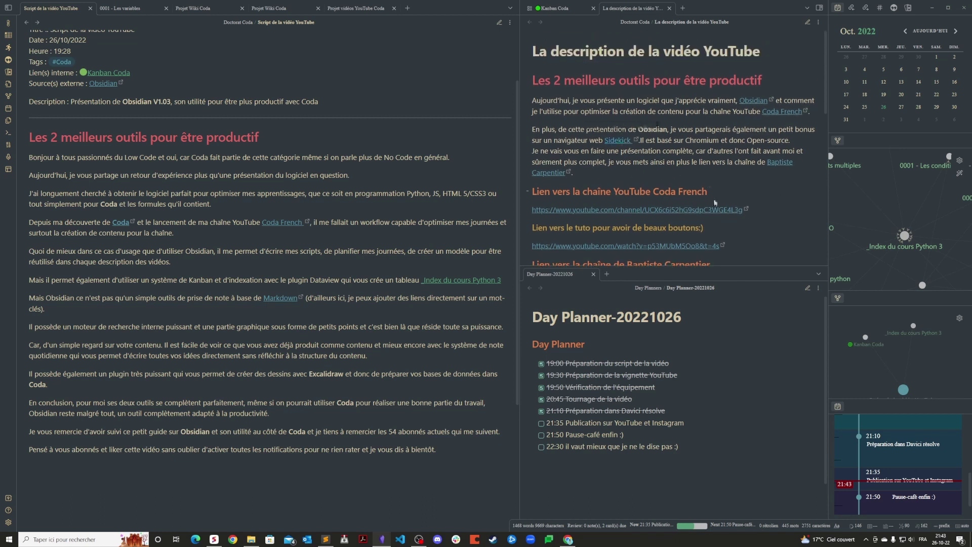
scroll(773, 215, "down", 2)
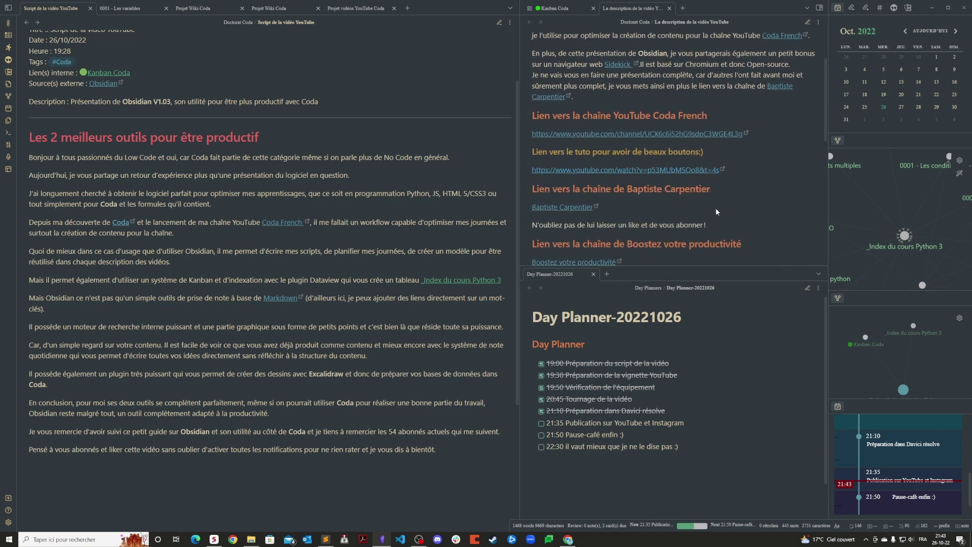
scroll(750, 192, "down", 2)
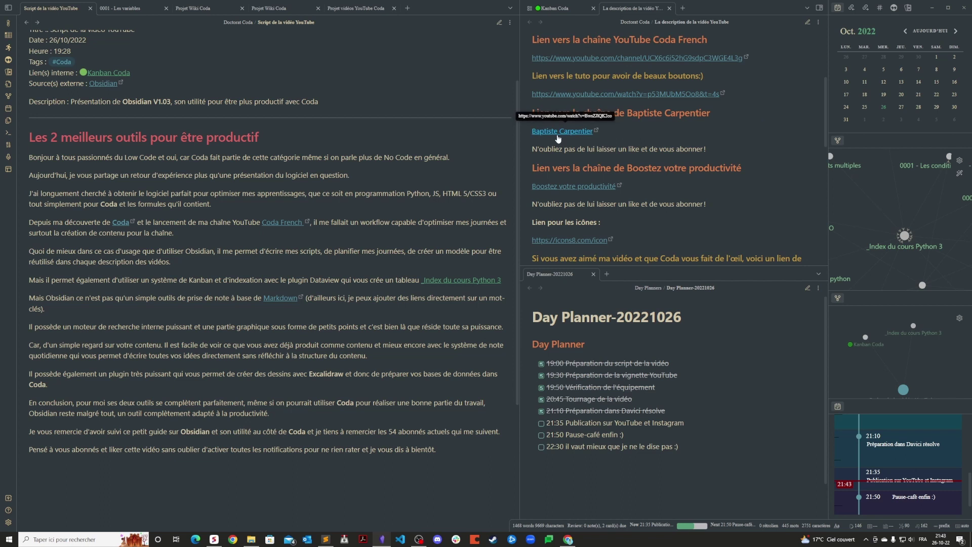
Open the SideKick video from the description's channel link, maximize the browser, pause playback, and minimize the browser
left_click(577, 133)
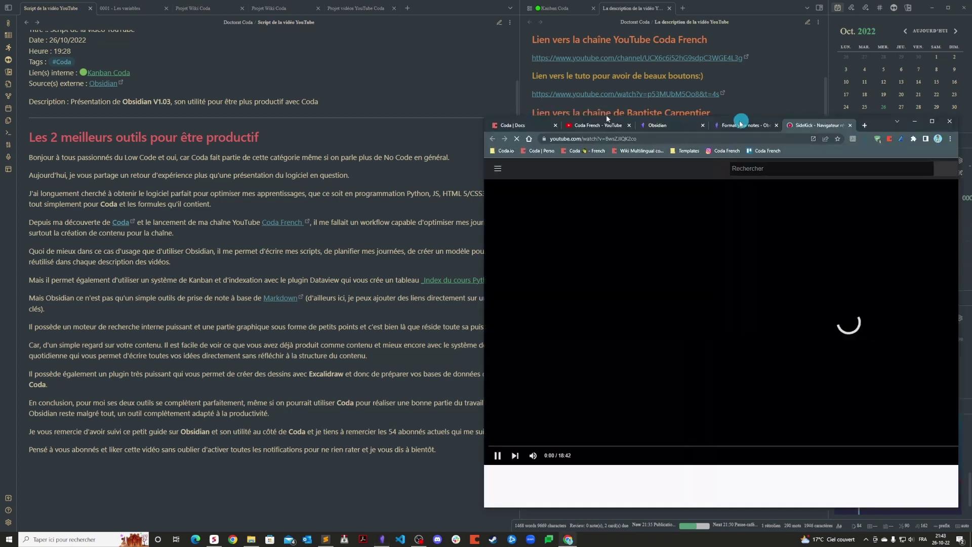
left_click_drag(751, 127, 453, 36)
left_click(631, 29)
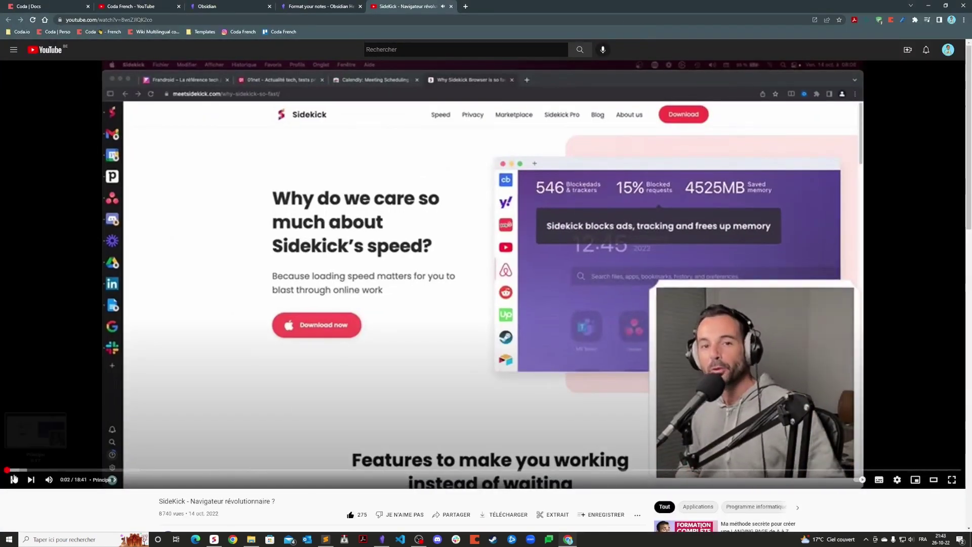
left_click(416, 369)
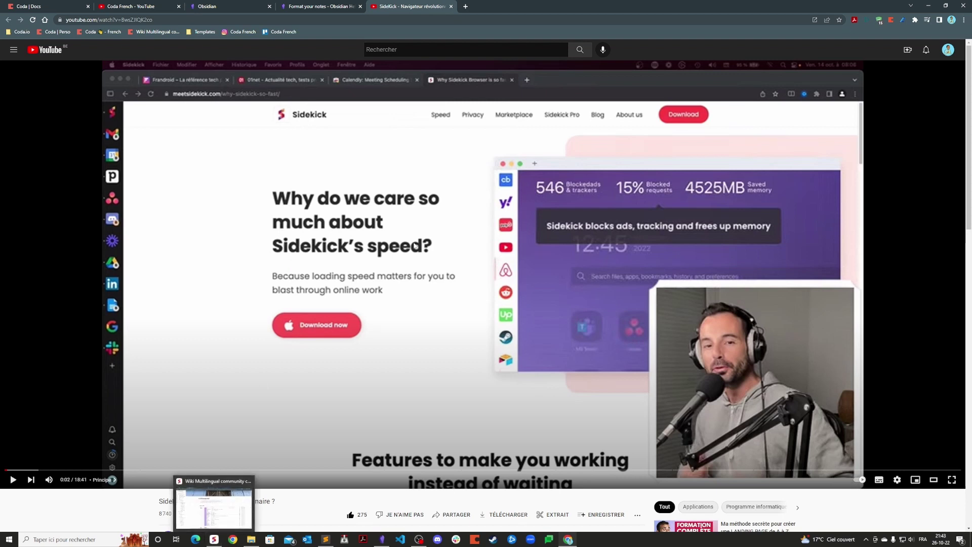
left_click(928, 5)
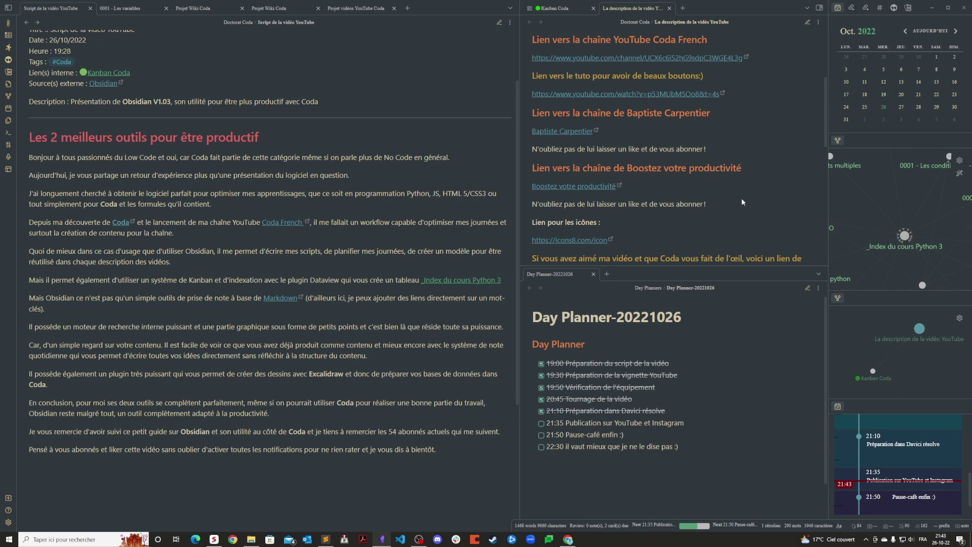
Look over the referral and Sidekick links in the video description note and return to the channel links
scroll(760, 174, "down", 3)
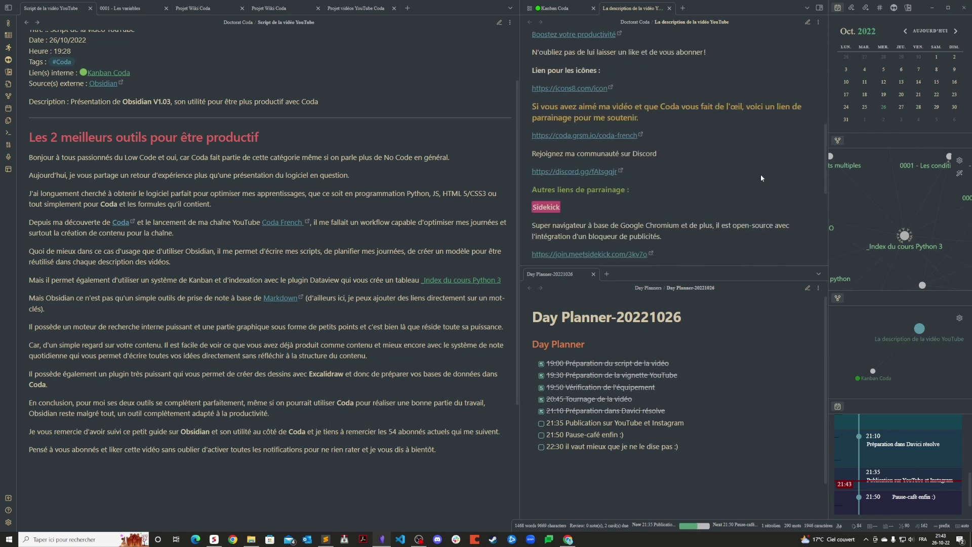
scroll(761, 177, "up", 3)
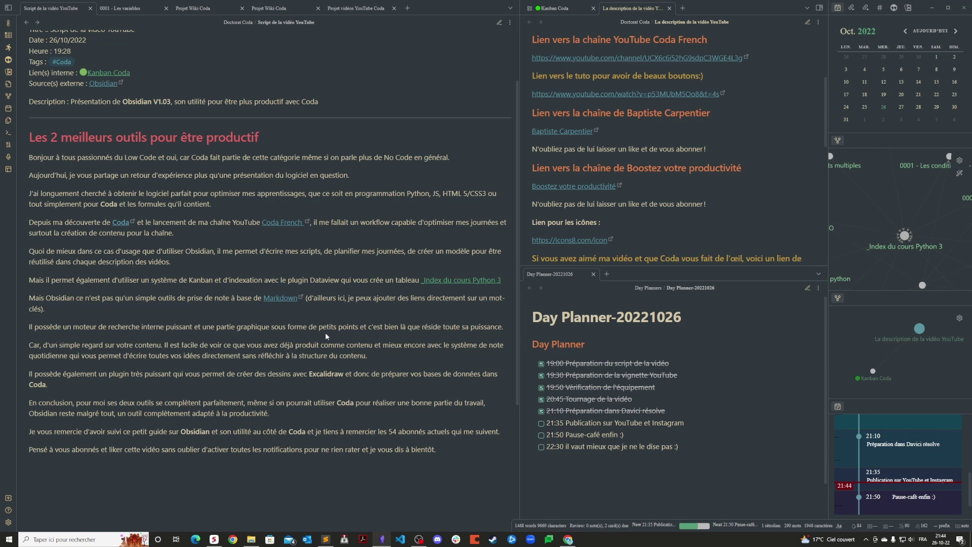
Show the sidebar and search the vault for #coda
left_click(8, 8)
left_click(40, 7)
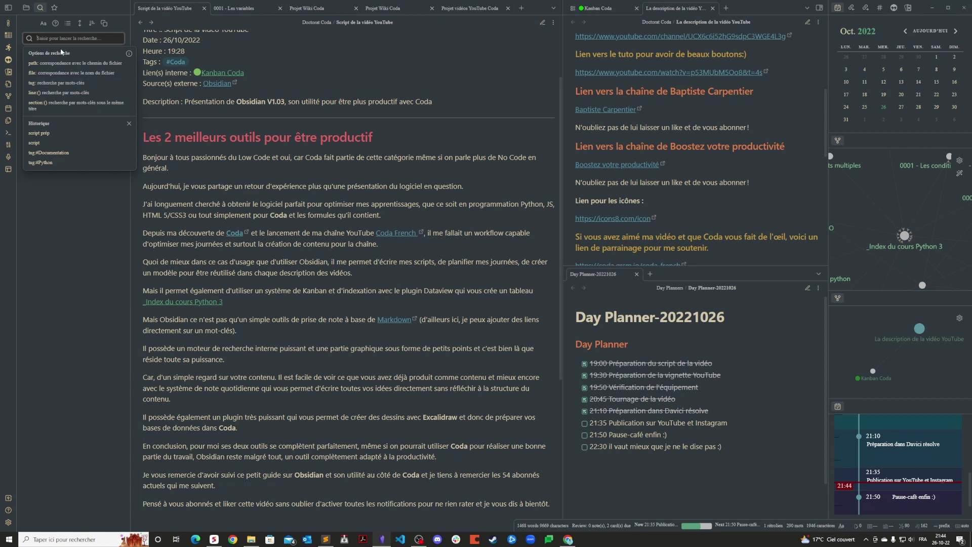
type("#")
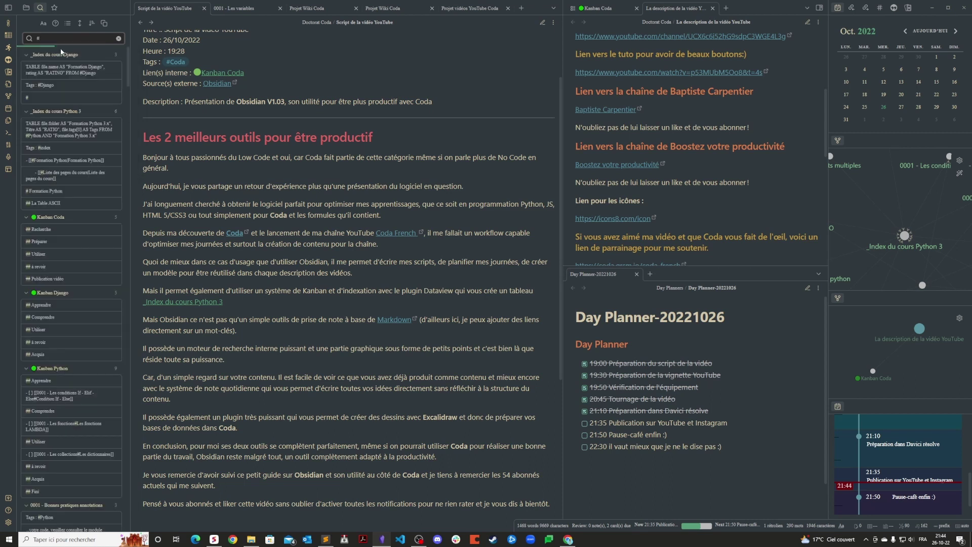
type("coda")
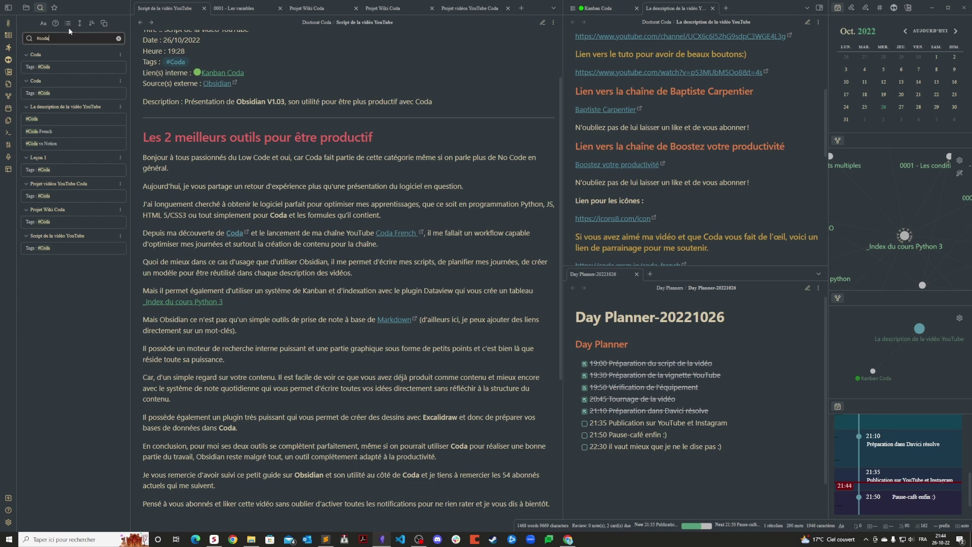
Clear the search term and search history, bring back the file list, and hide the sidebar
left_click(118, 38)
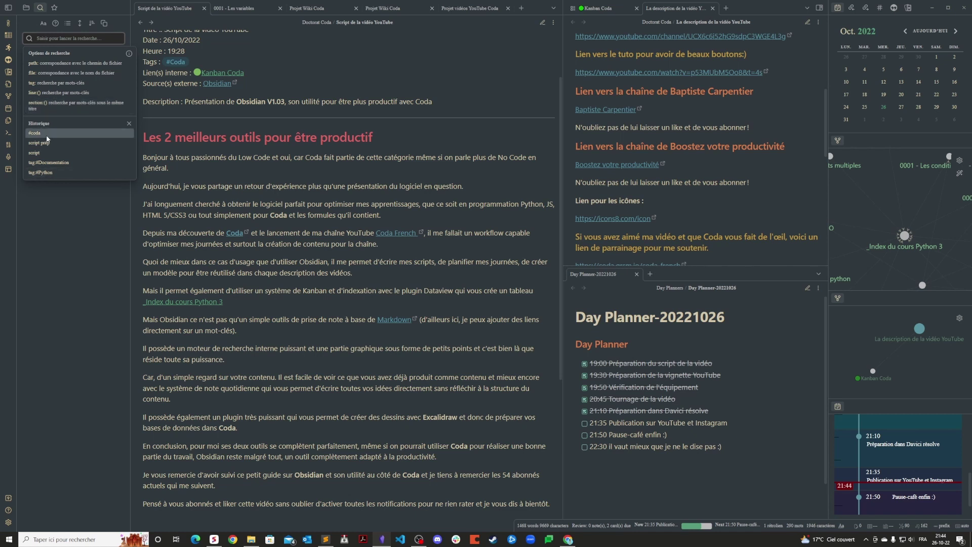
left_click(130, 123)
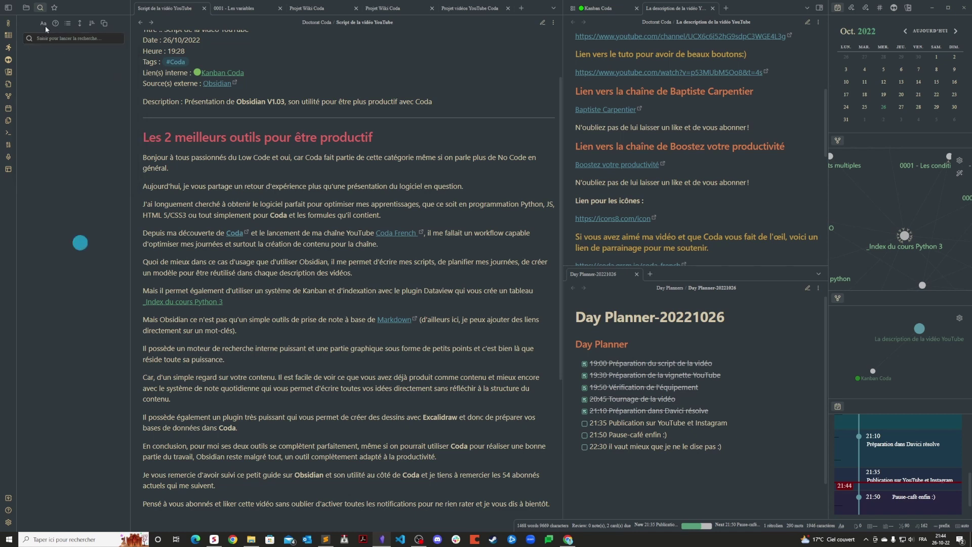
left_click(25, 9)
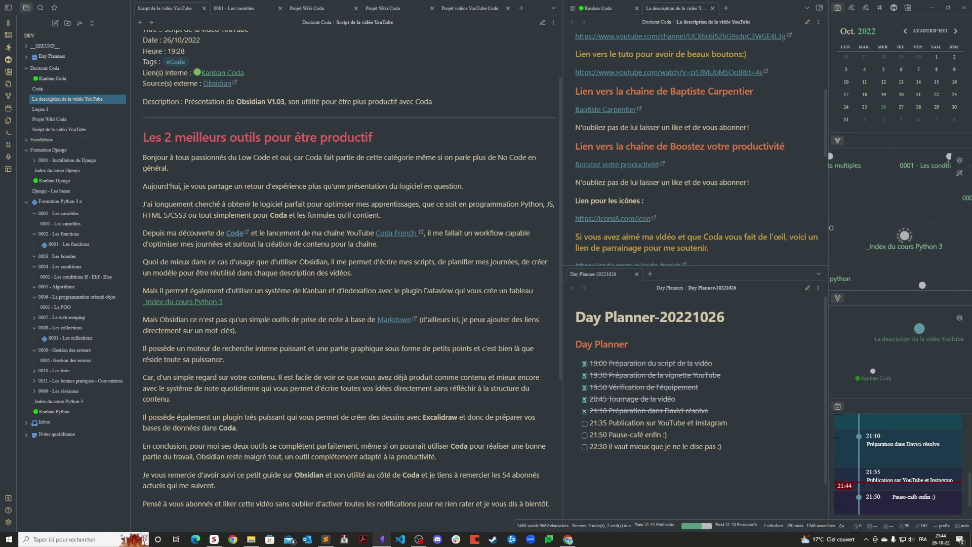
scroll(348, 269, "down", 1)
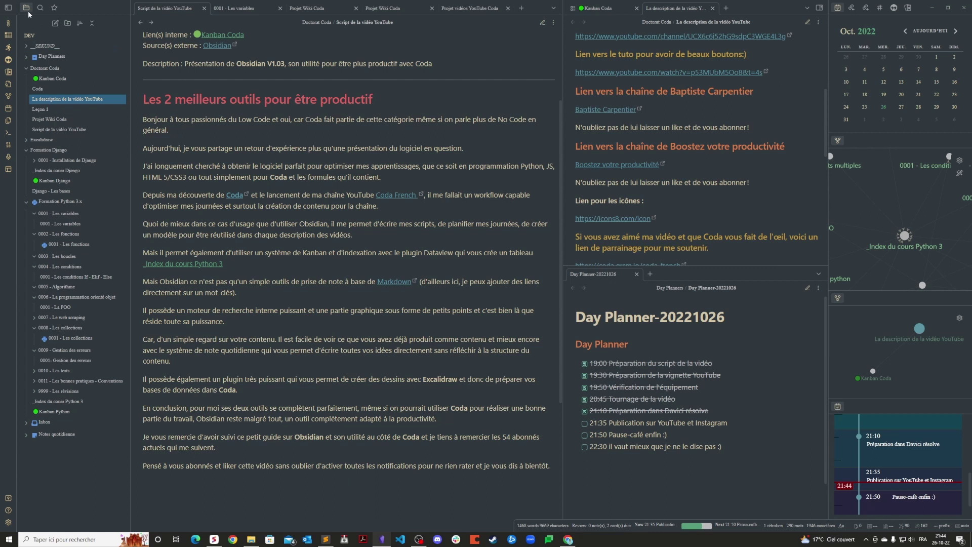
left_click(8, 7)
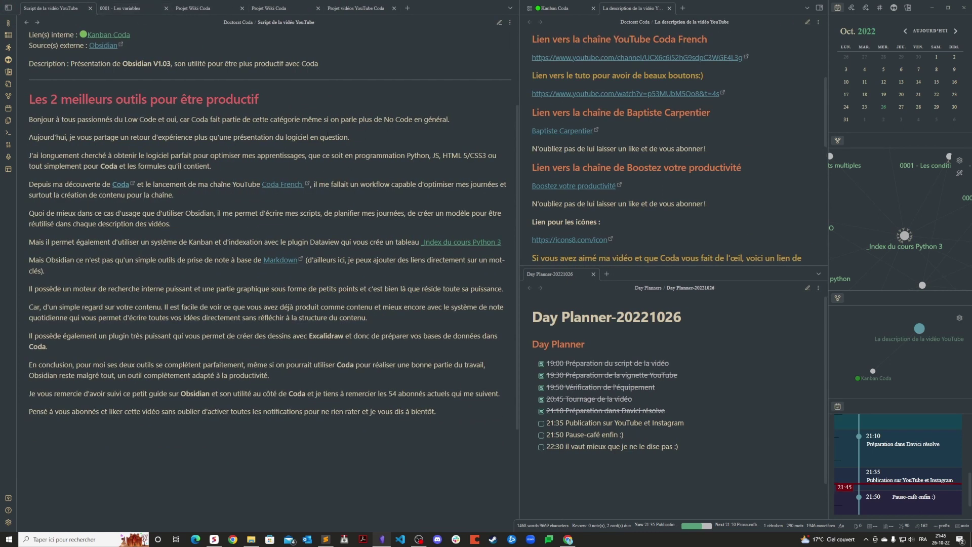
Display the 0001 - Les variables note and examine its local graph, moving the note's node to rearrange the links
left_click(127, 8)
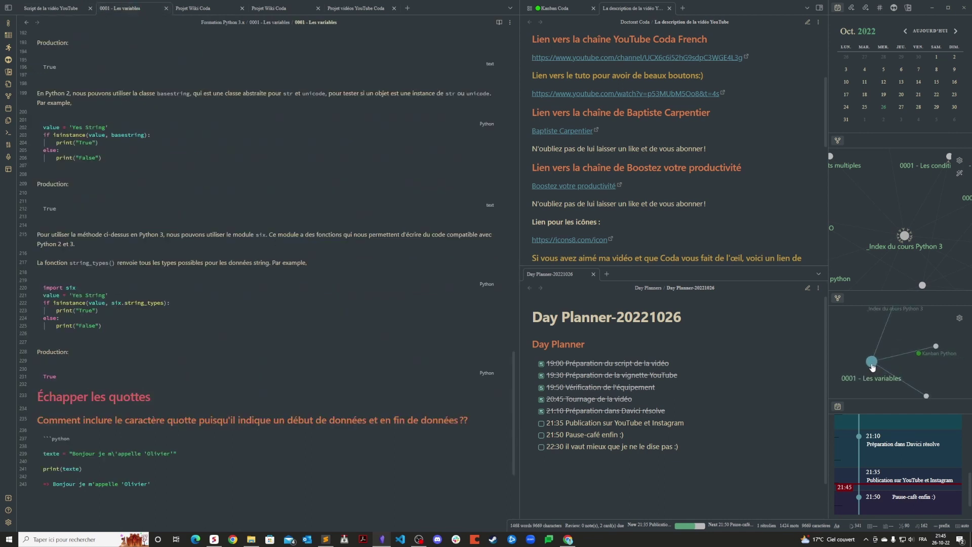
scroll(900, 366, "down", 3)
scroll(906, 351, "up", 3)
left_click_drag(881, 364, 906, 375)
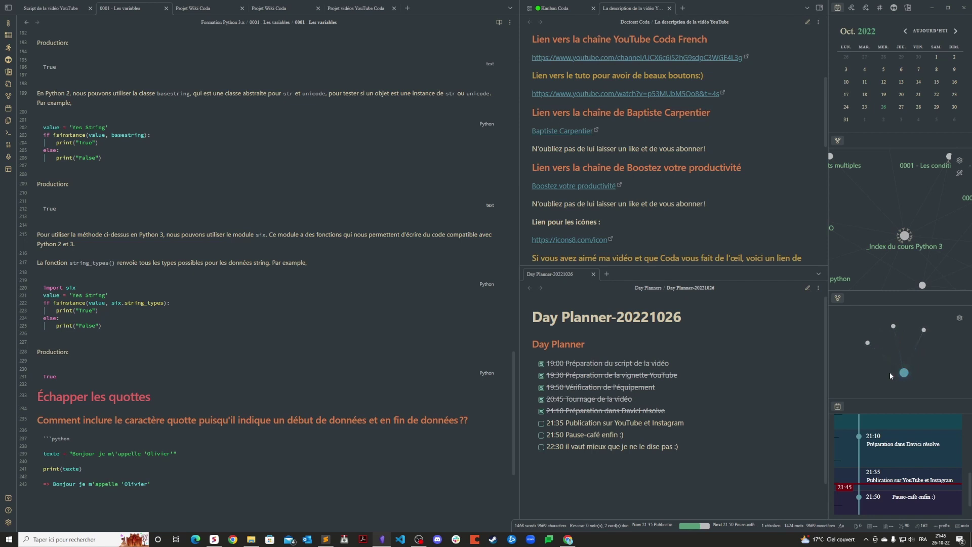
Open the Kanban Python board from the note's local graph, look across its columns, and close it
scroll(896, 361, "up", 1)
left_click(893, 314)
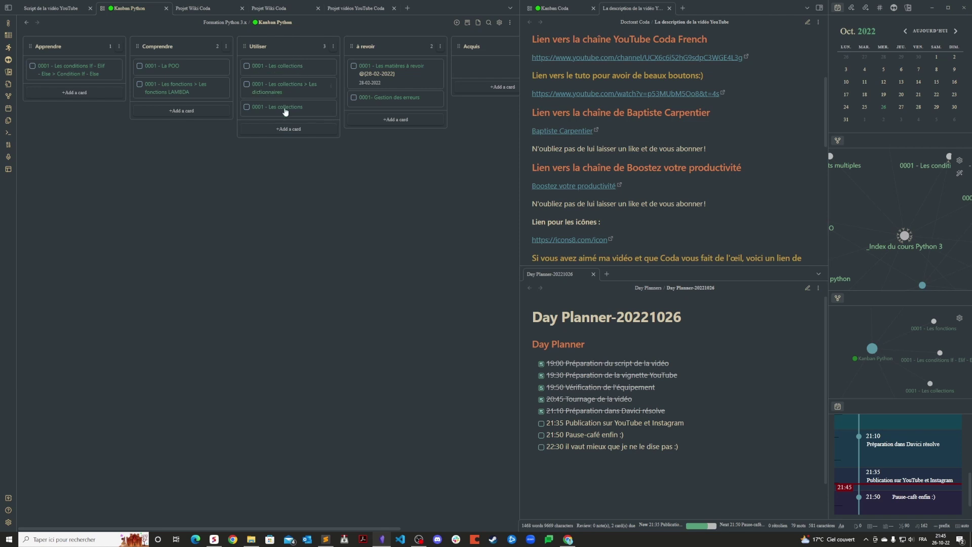
scroll(354, 157, "right", 2)
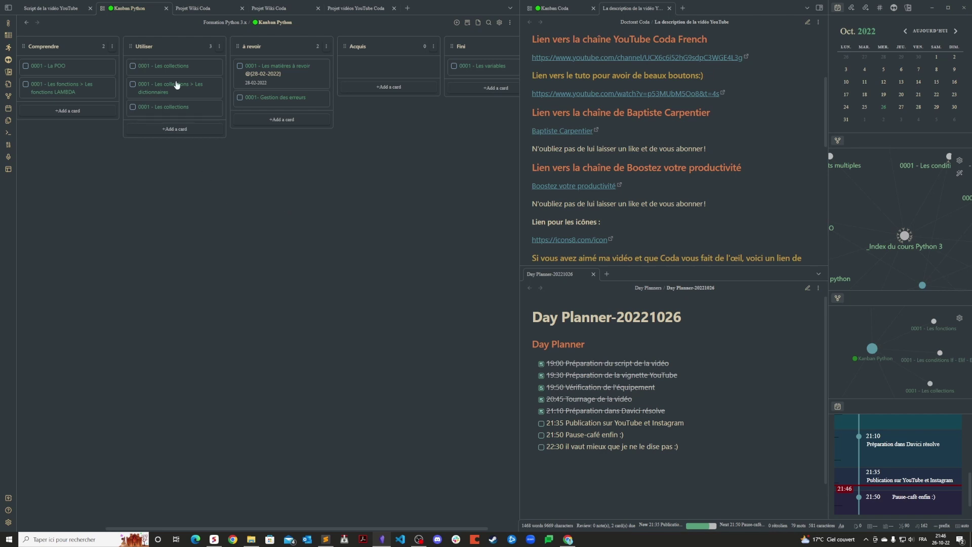
left_click(167, 8)
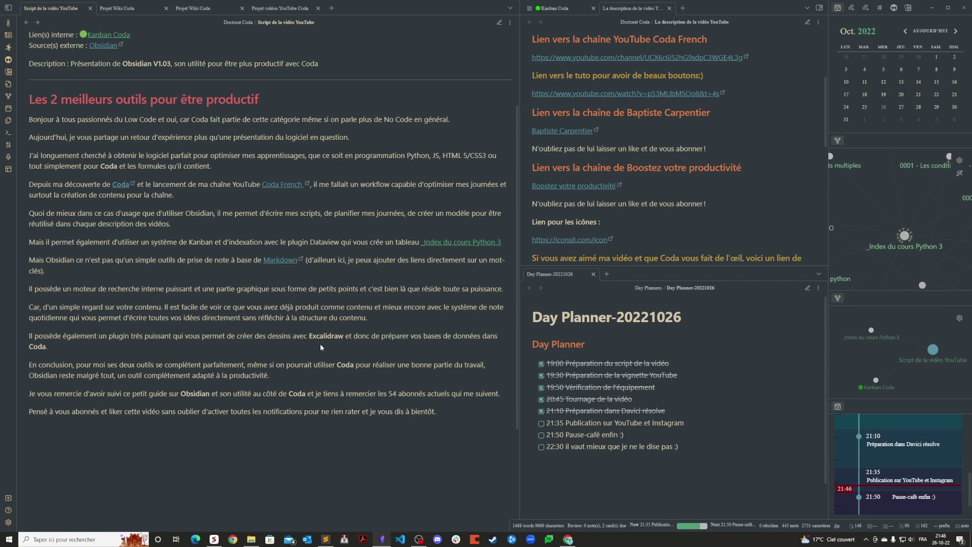
Display the Excalidraw drawing of linked tables and return to the Script de la vidéo YouTube note
key("ctrl+alt+Left")
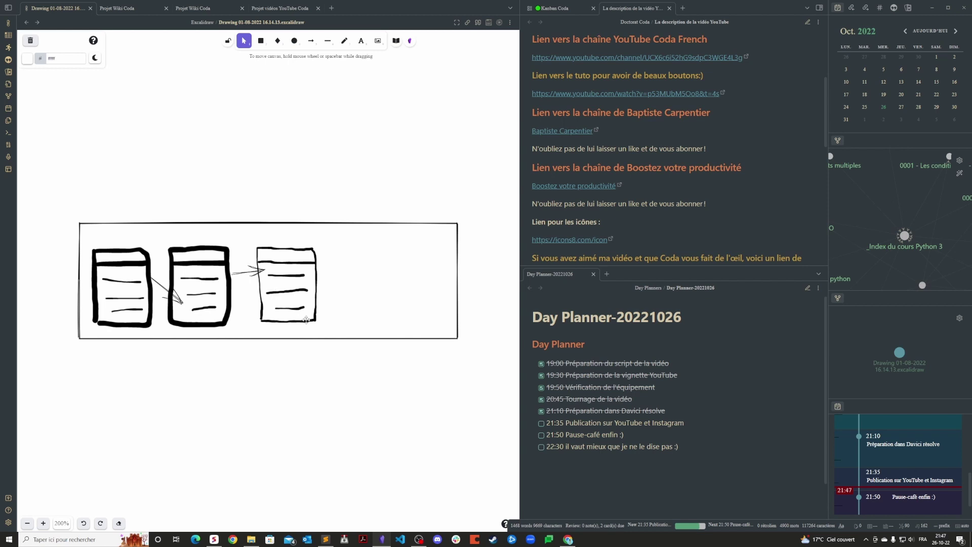
key("ctrl+alt+Left")
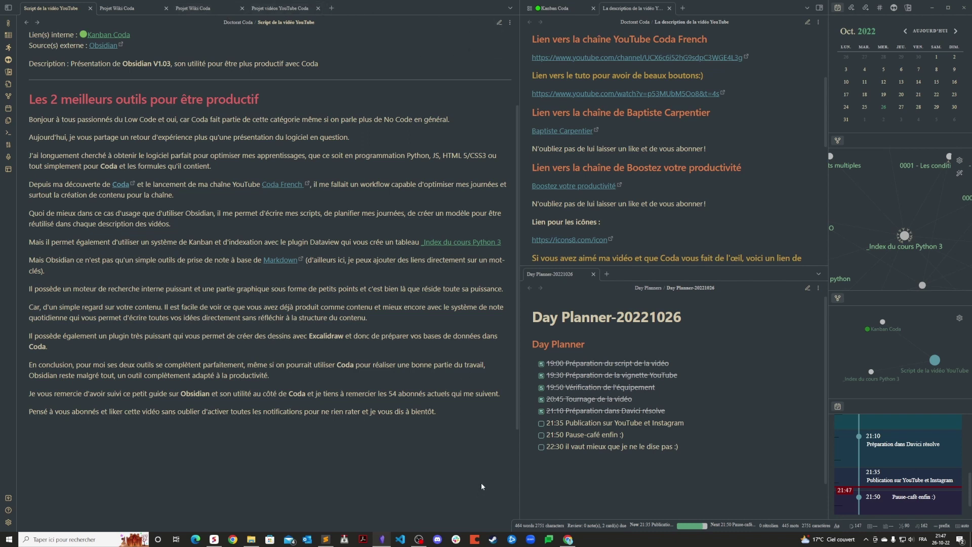
Stack the main pane's open tabs, scroll across the stacked notes, and unstack them
left_click(510, 7)
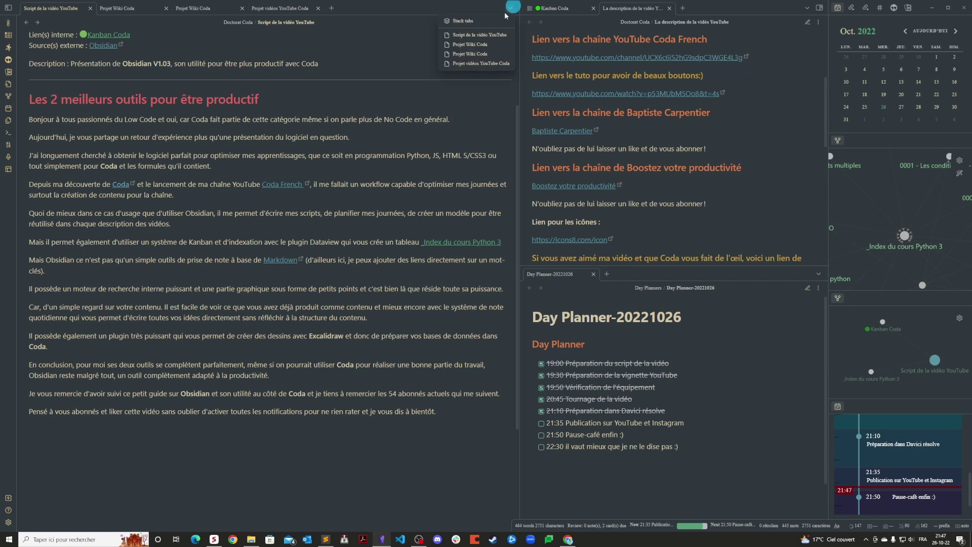
left_click(476, 21)
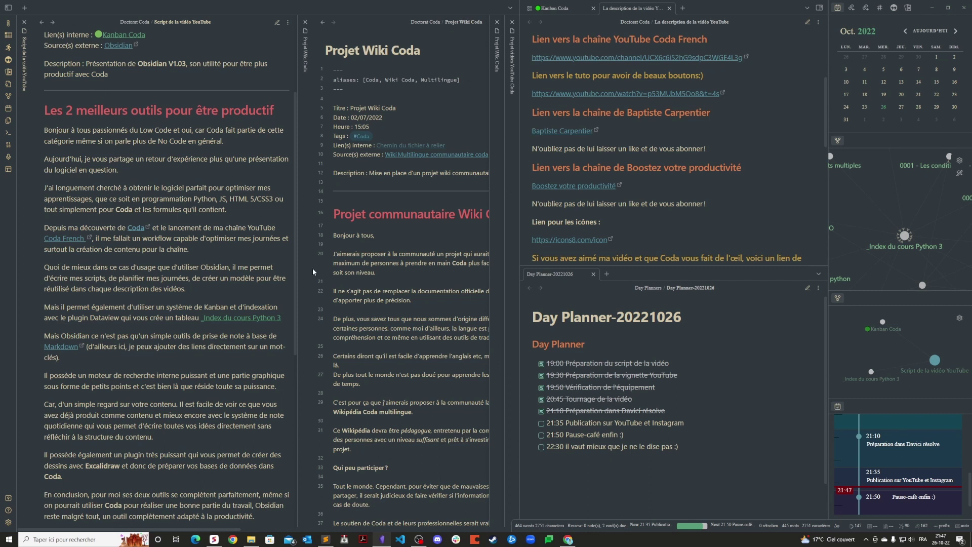
left_click_drag(227, 528, 147, 511)
left_click(510, 8)
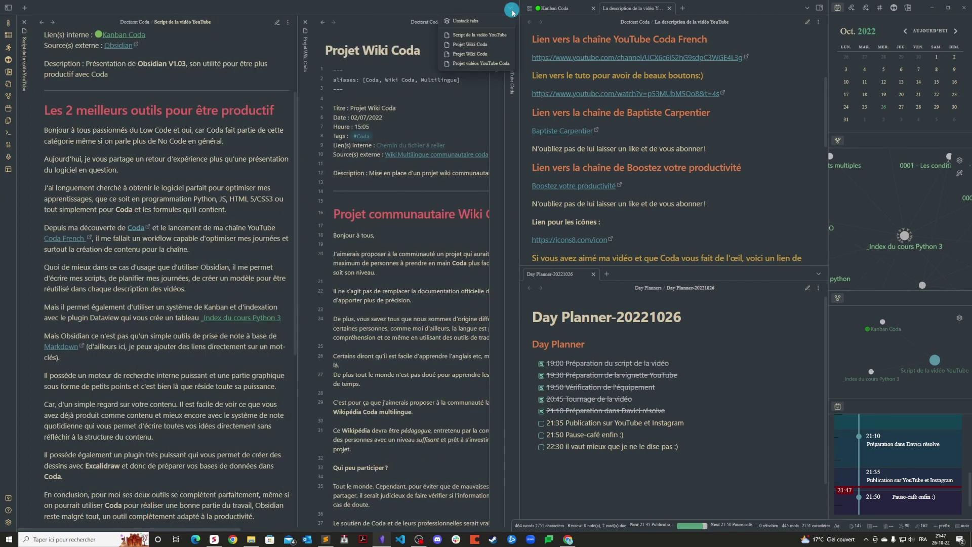
left_click(476, 22)
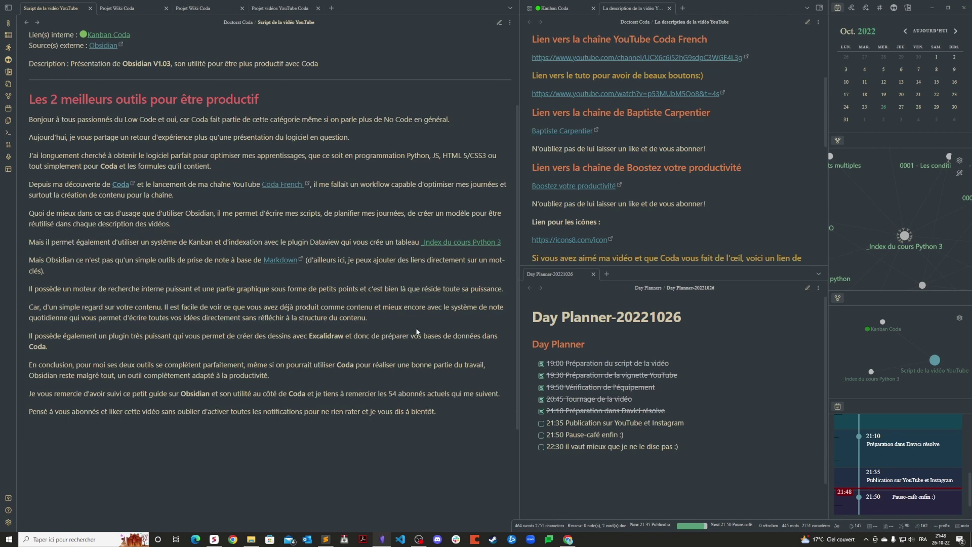
Bring up the Excalidraw drawing once more and go back to the video script note
key("ctrl+alt+Left")
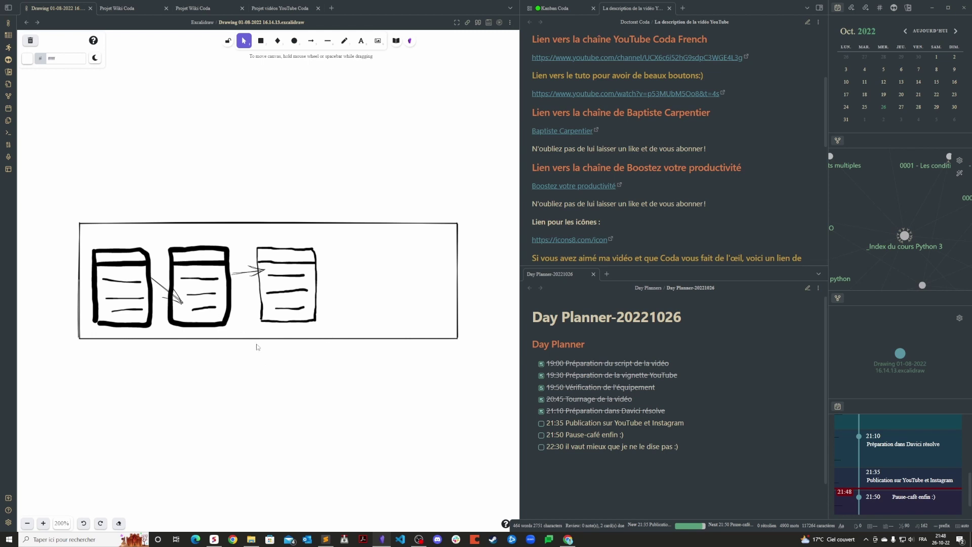
key("ctrl+alt+Left")
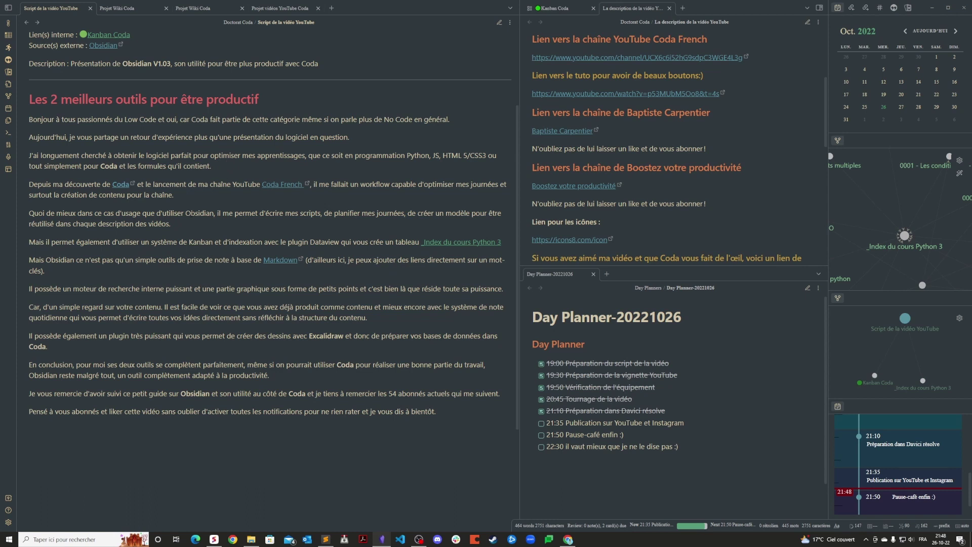
Look through the two open Projet Wiki Coda notes, keeping the window maximized
left_click(136, 9)
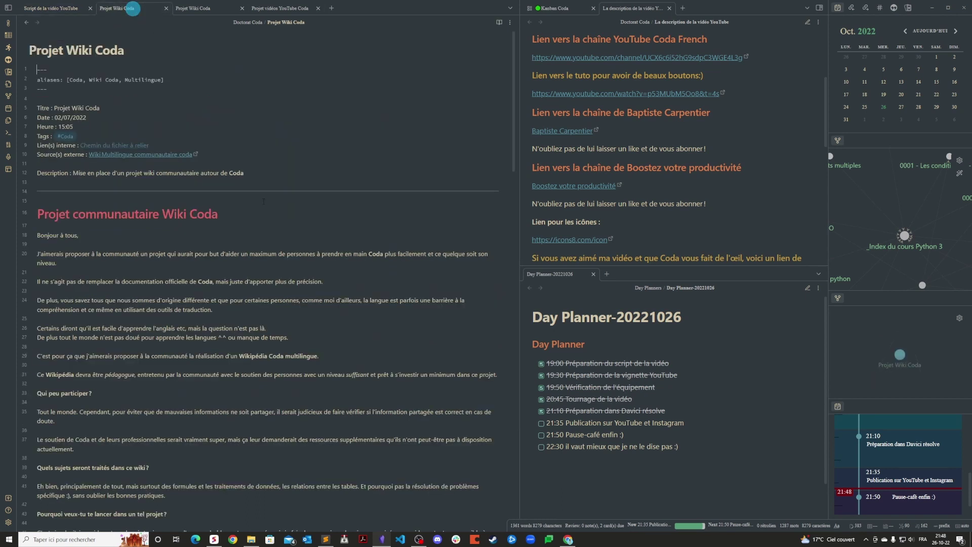
key("ctrl+e")
scroll(253, 253, "down", 5)
scroll(253, 253, "up", 6)
double_click(203, 10)
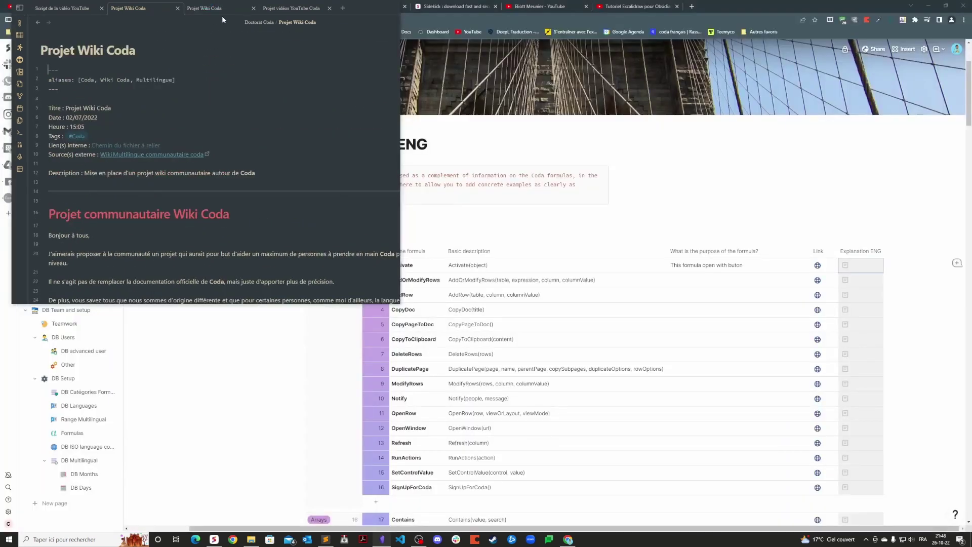
left_click(379, 10)
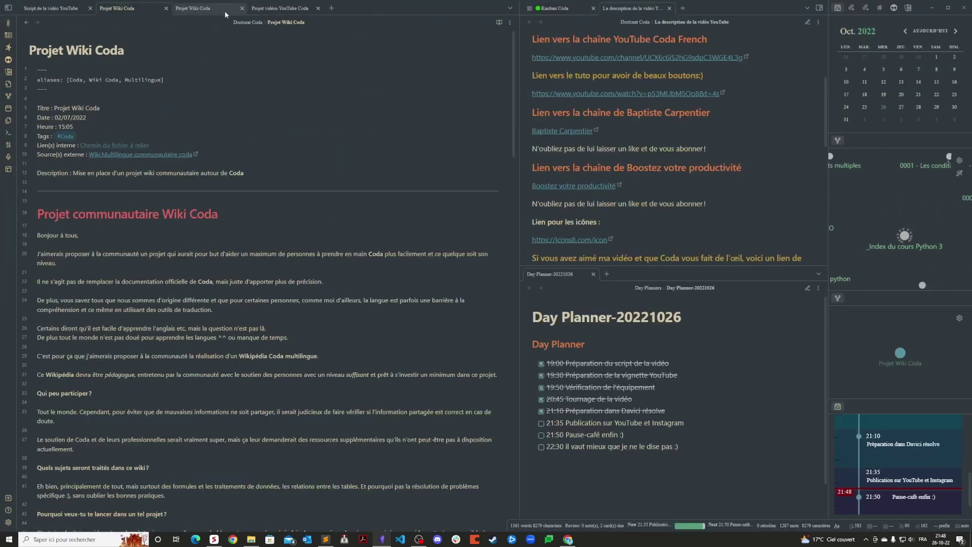
left_click(202, 9)
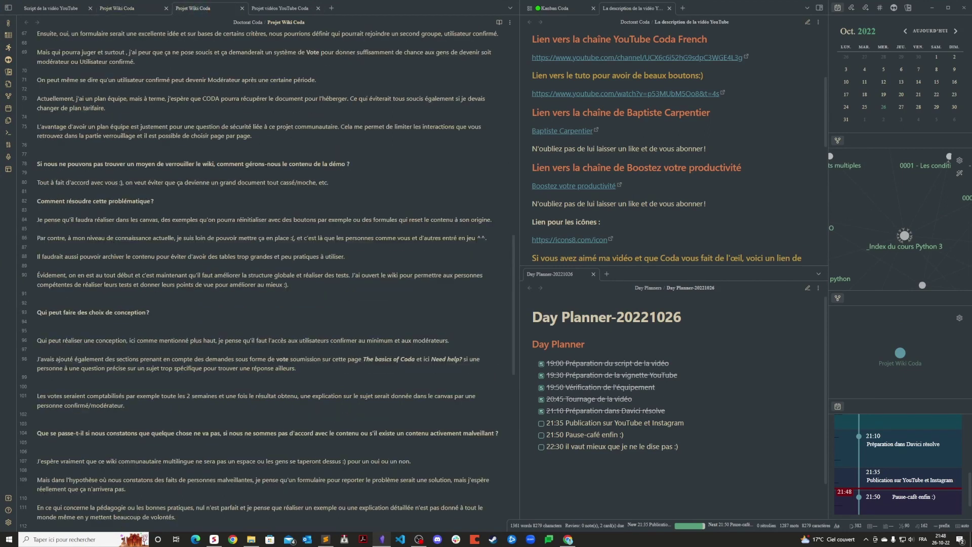
scroll(253, 253, "down", 3)
View the Projet vidéos YouTube Coda note, and review the video script note from its start to its conclusion
left_click(278, 8)
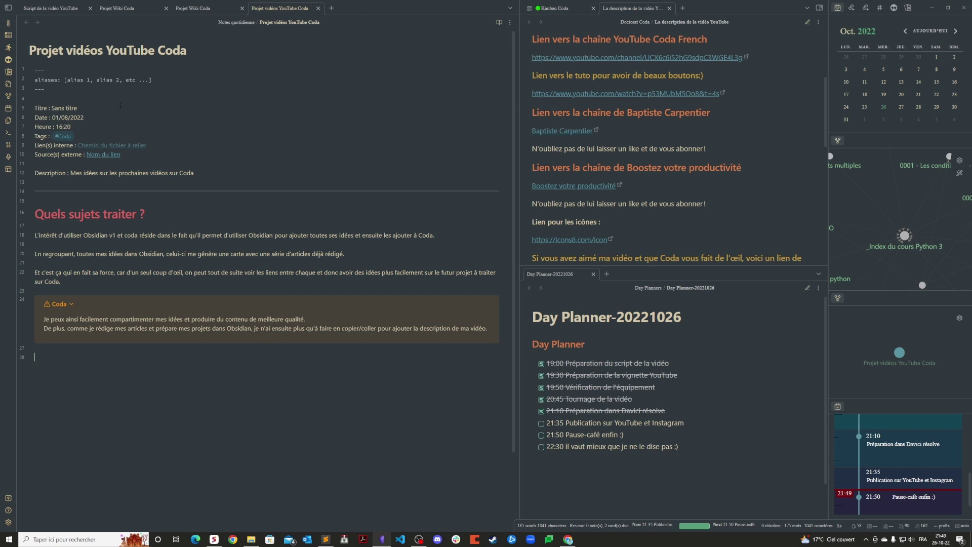
left_click(55, 8)
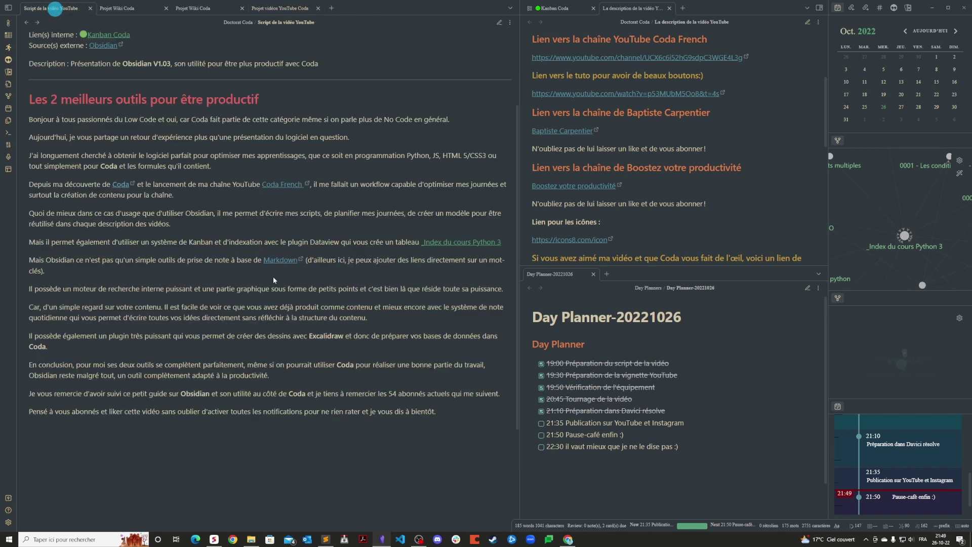
scroll(345, 238, "up", 3)
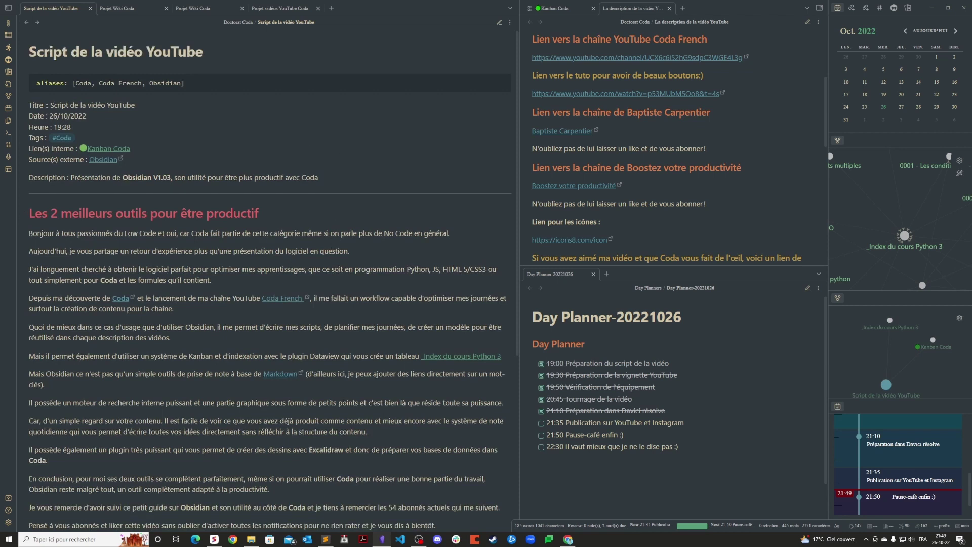
scroll(354, 168, "down", 2)
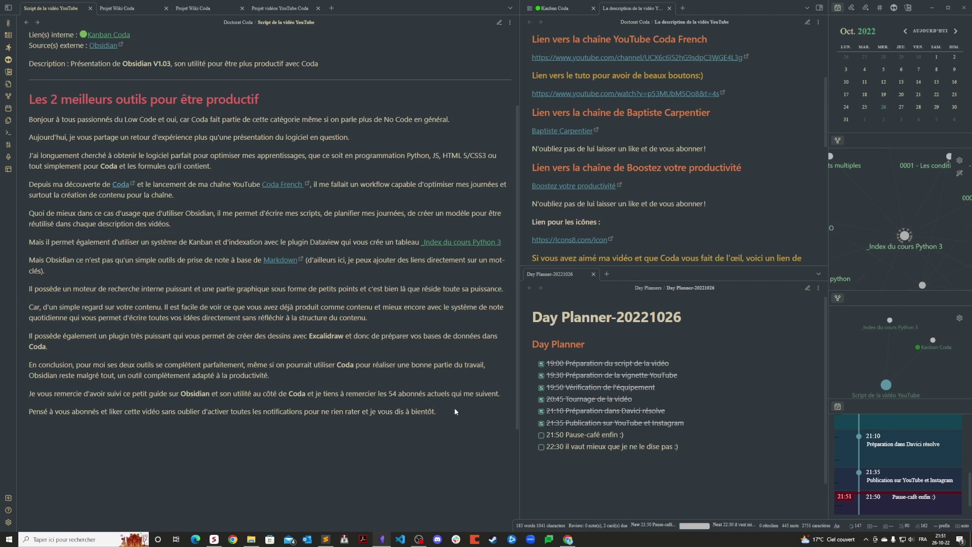
Switch to the Sidekick browser and add a new session named Perso
left_click(932, 8)
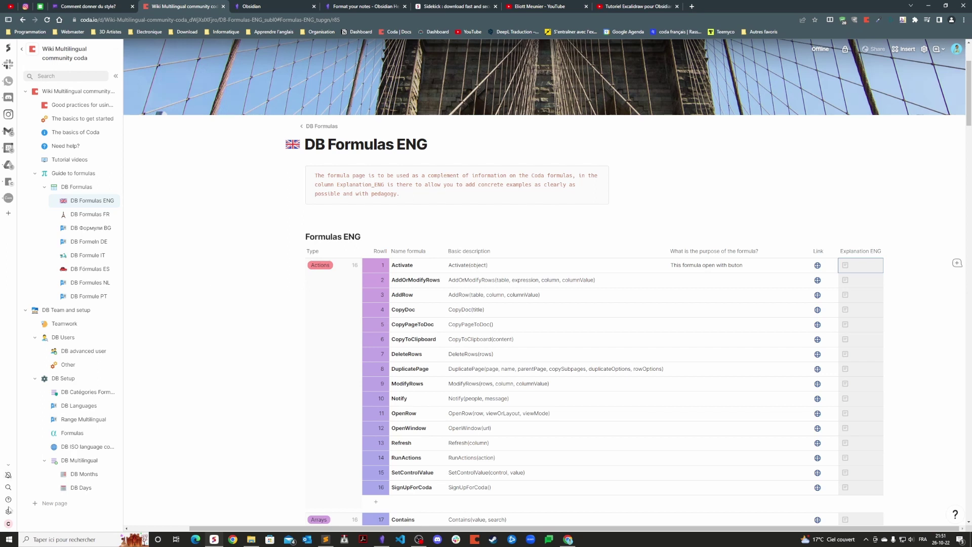
left_click(9, 523)
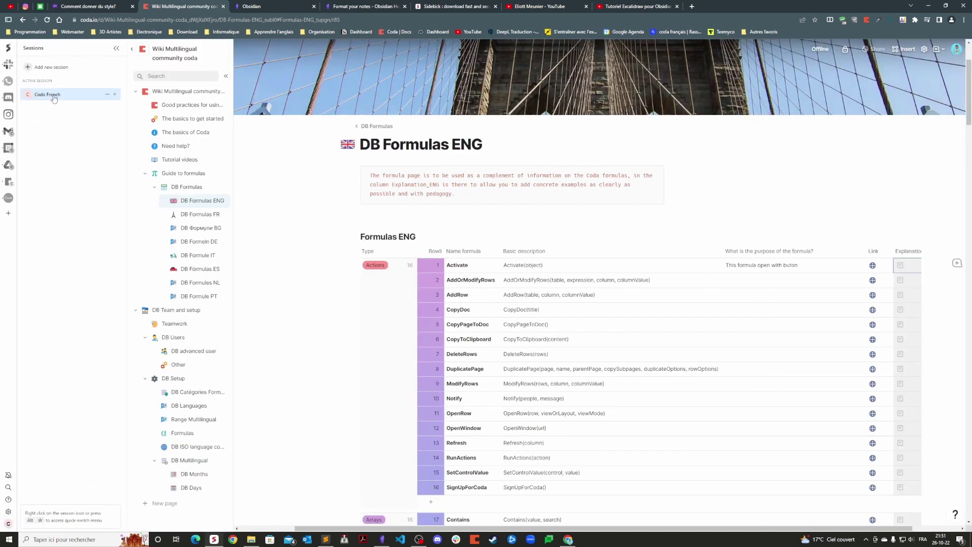
left_click(56, 68)
double_click(67, 135)
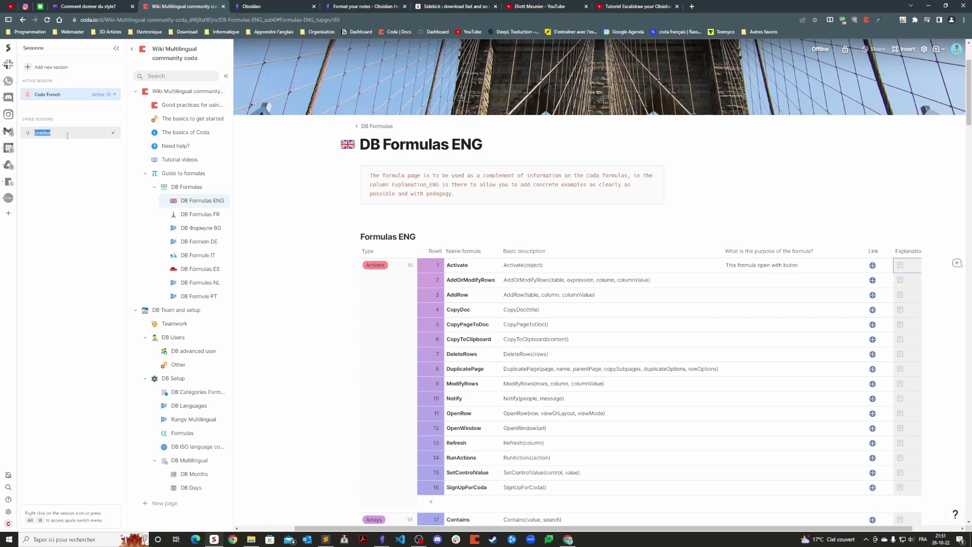
type("Perso")
key("Return")
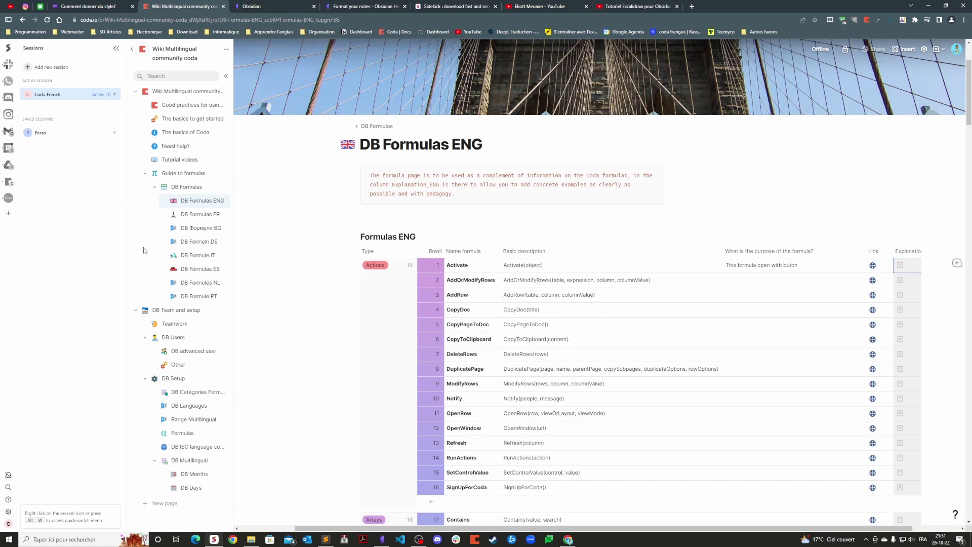
Open the wiki's DB Formule IT page in a separate browser tab and close that tab
middle_click(189, 255)
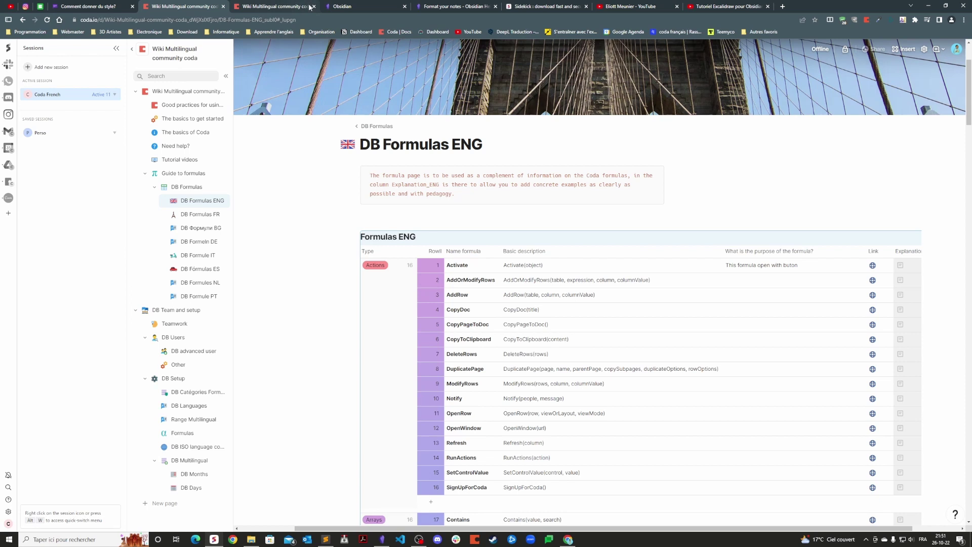
left_click(313, 6)
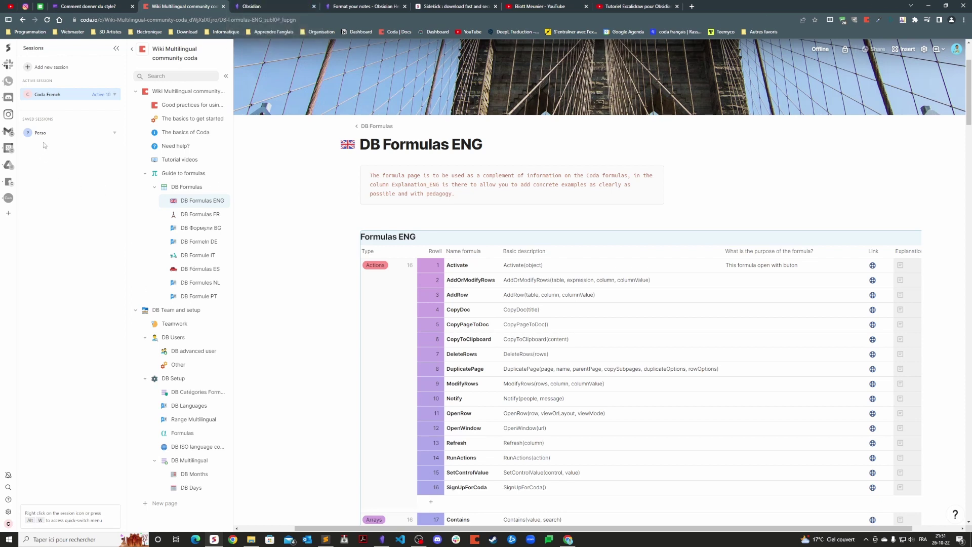
Activate the Perso session and load YouTube, opening the Leapmotor C11 and Overwatch 2 videos in new tabs
left_click(78, 133)
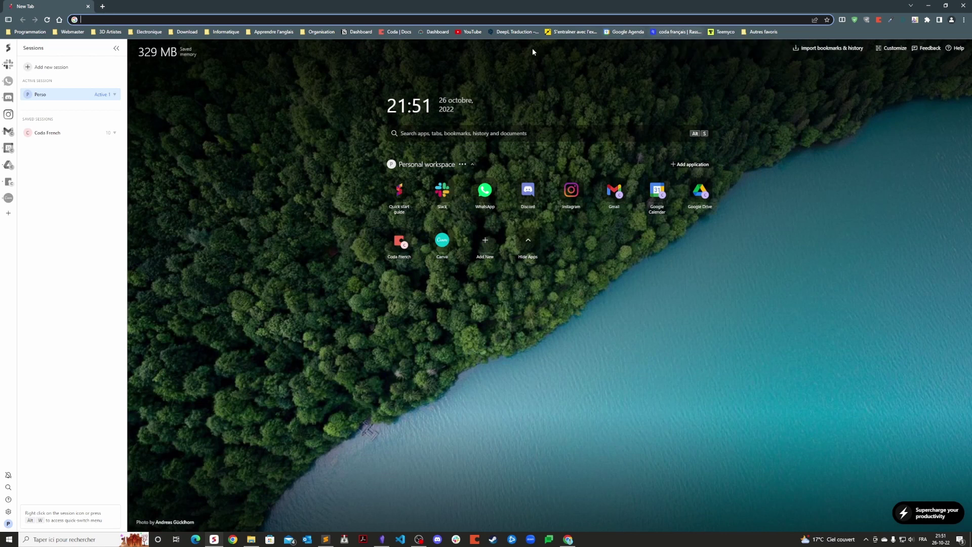
left_click(479, 32)
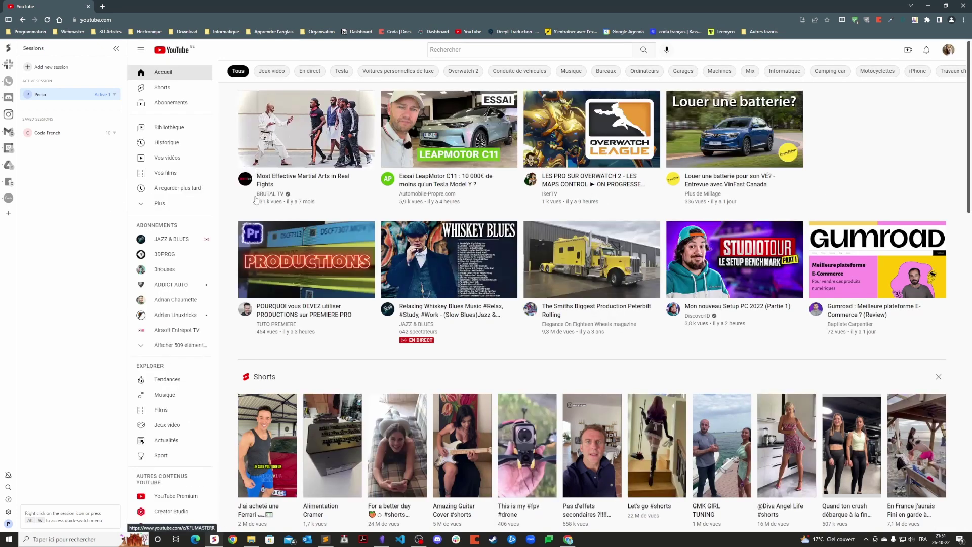
middle_click(450, 124)
middle_click(585, 139)
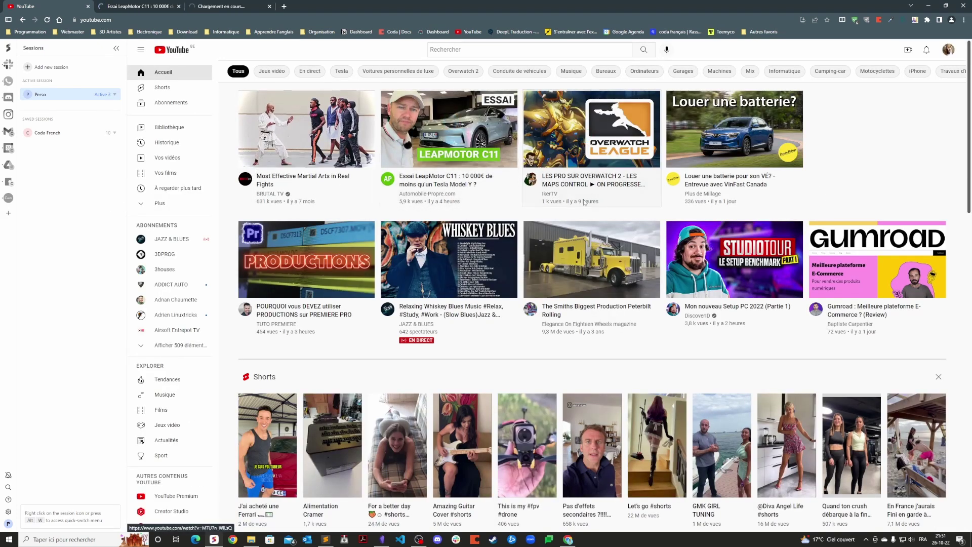
Reactivate the Coda French session, look over the DB Formulas ENG table, and display the Coda French YouTube channel
mouse_move(86, 135)
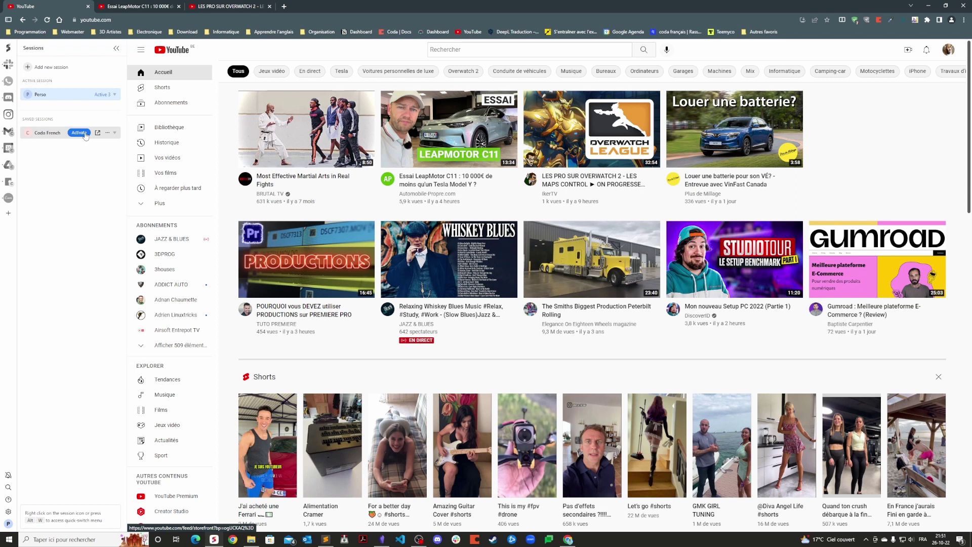
left_click(79, 133)
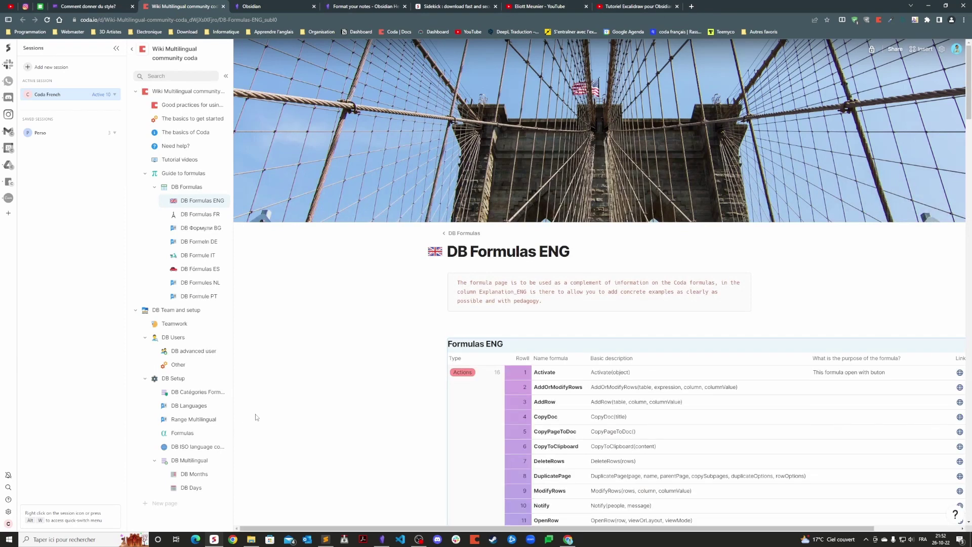
scroll(277, 406, "down", 5)
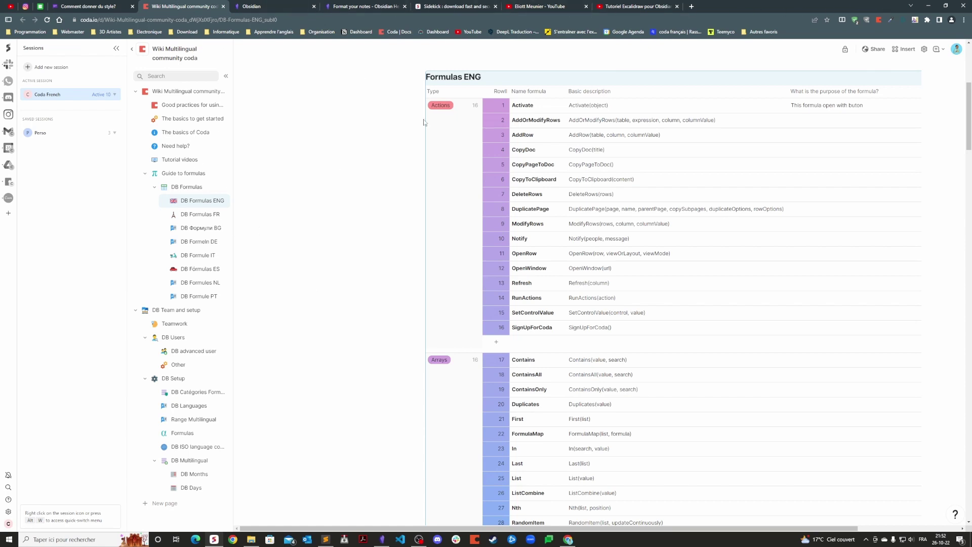
left_click(12, 7)
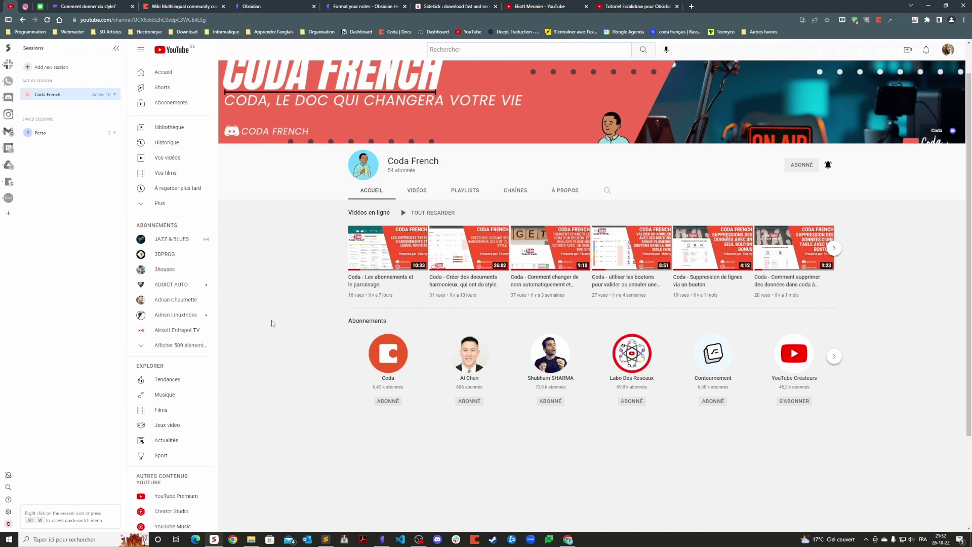
Open the Sidekick settings and view the CPU monitor and Integrations options
left_click(8, 511)
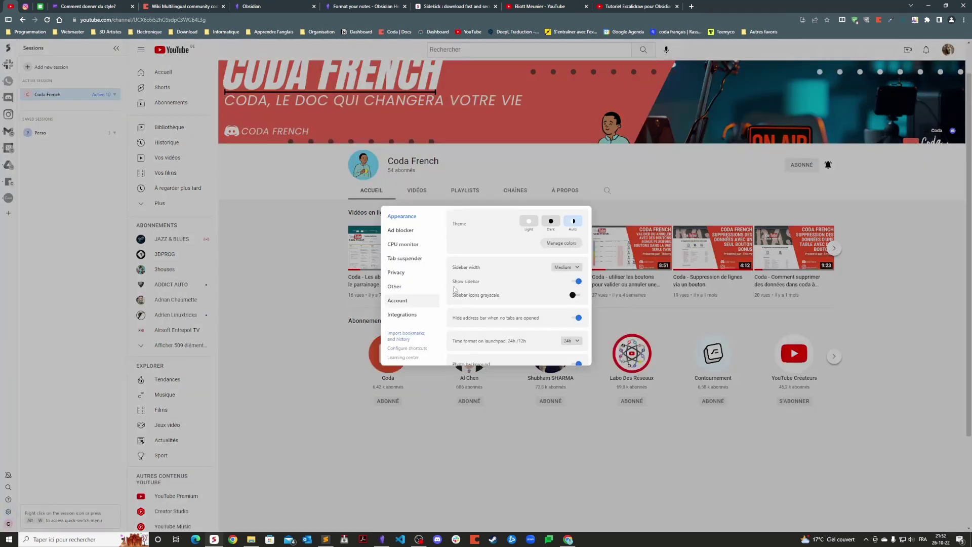
left_click(407, 245)
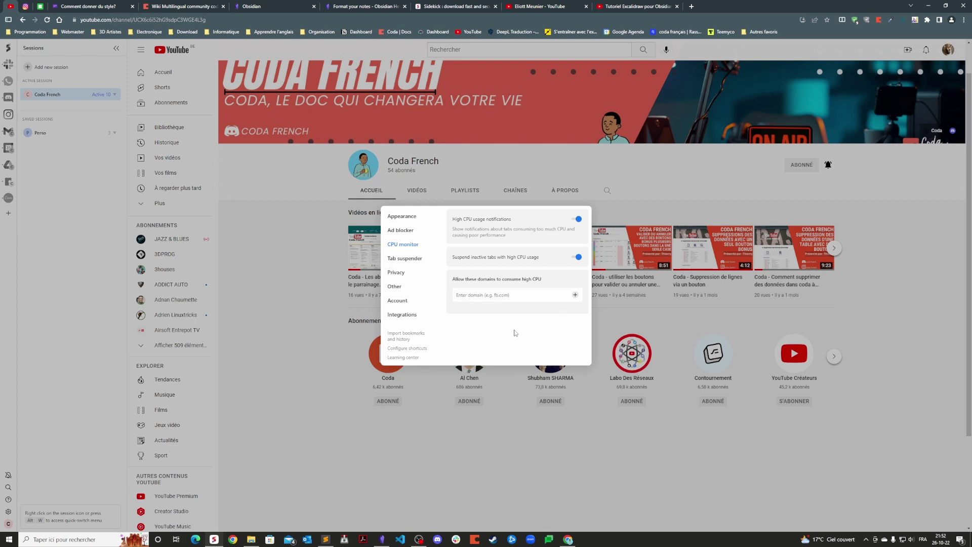
left_click(414, 315)
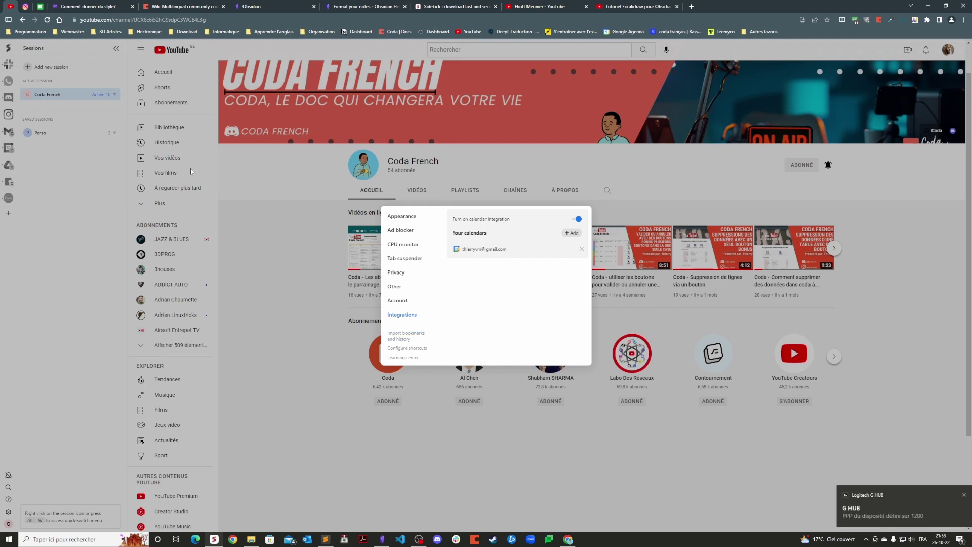
Close the Sidekick settings, then unmute the sidebar app notifications and mute them again
left_click(663, 492)
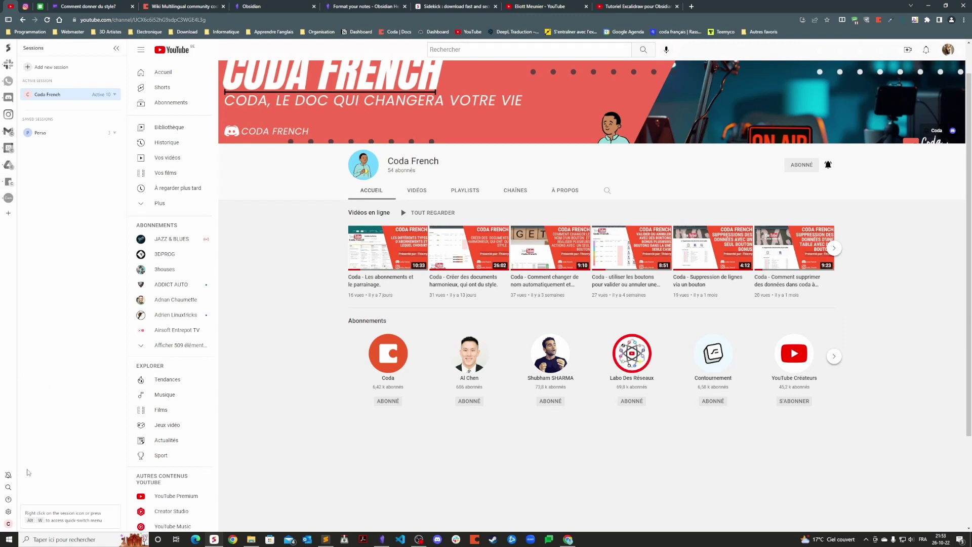
left_click(9, 476)
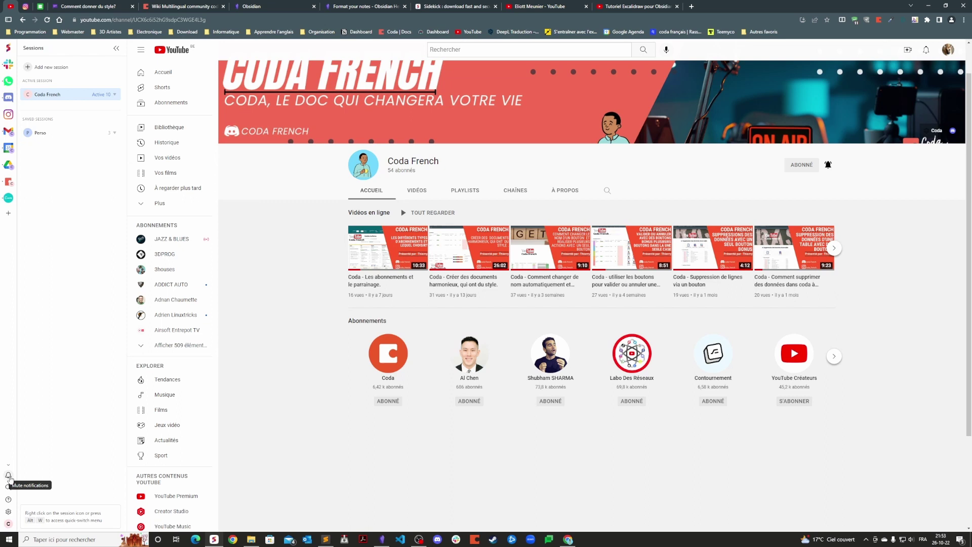
left_click(8, 476)
left_click(8, 476)
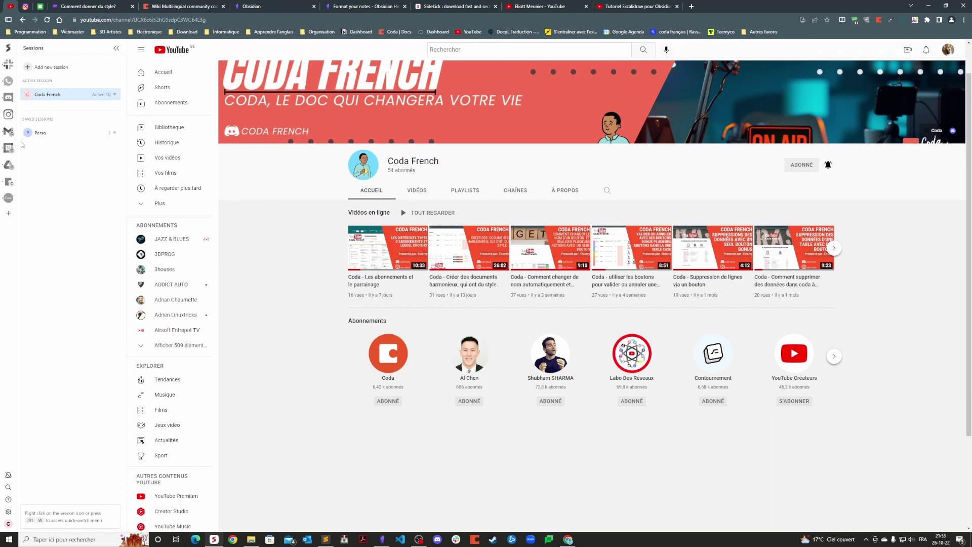
View the Google Calendar app's account and shortcut options in the sidebar, close them, and switch to the Perso session
mouse_move(16, 147)
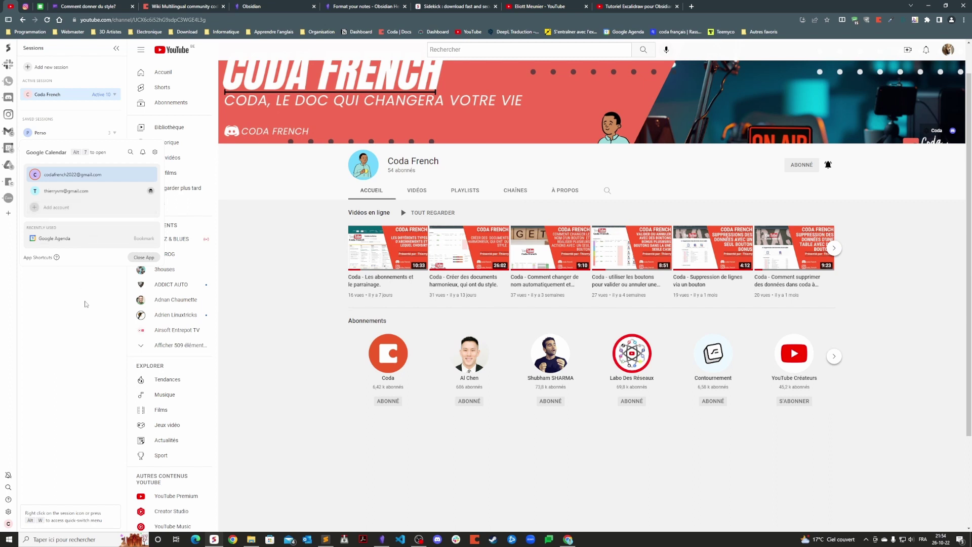
left_click(83, 295)
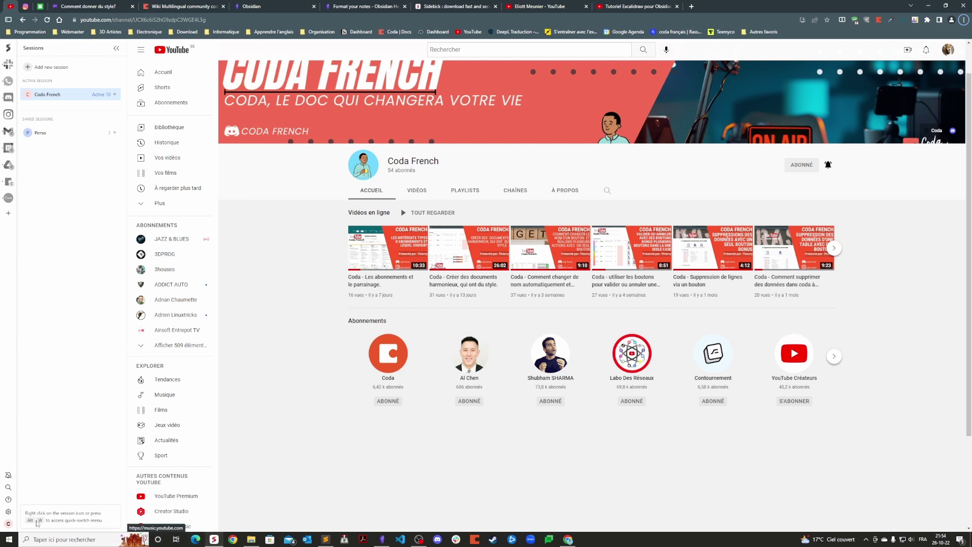
key("alt+w")
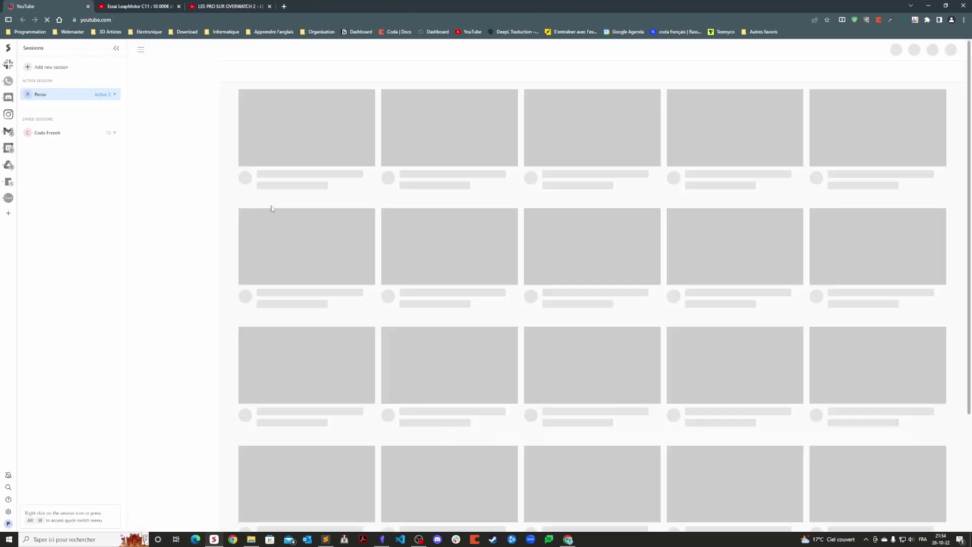